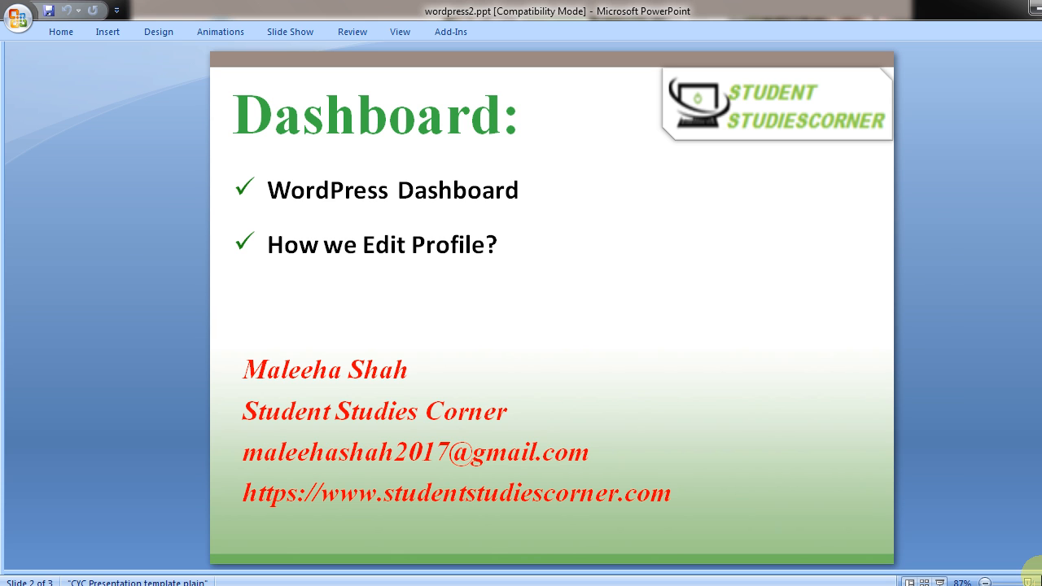
# Step: Switch from the PowerPoint slide show to the WordPress admin Dashboard in Chrome
pyautogui.hotkey('alt', 'Tab')
pyautogui.hotkey('alt', 'Tab')
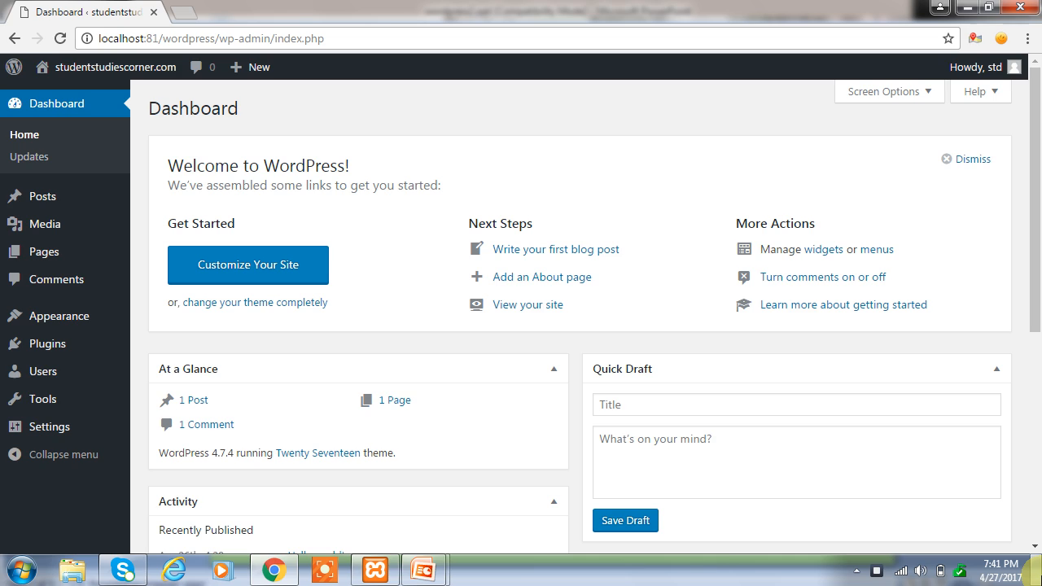
pyautogui.click(1030, 570)
pyautogui.click(1029, 570)
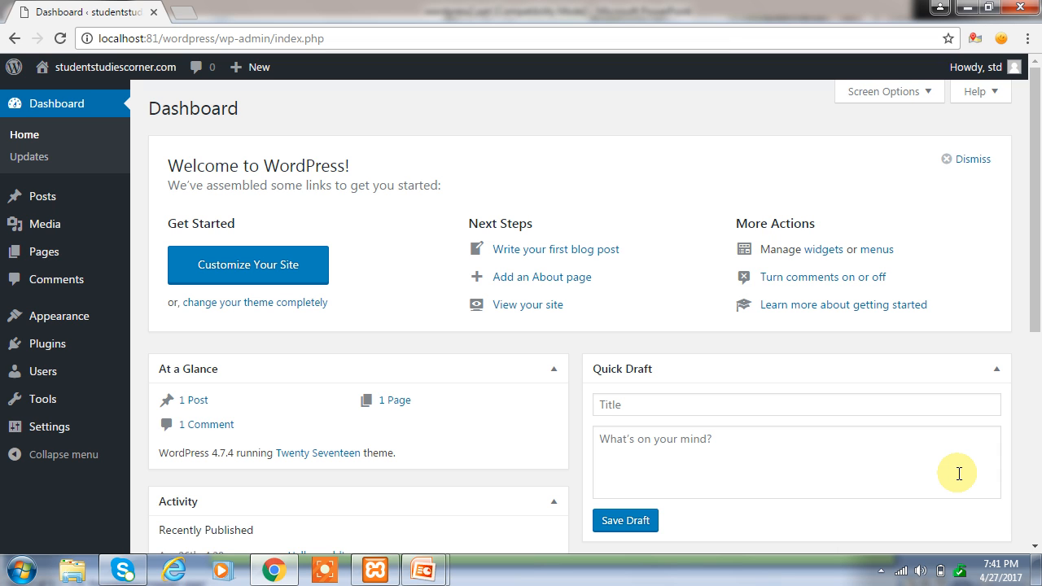
pyautogui.moveTo(74, 72)
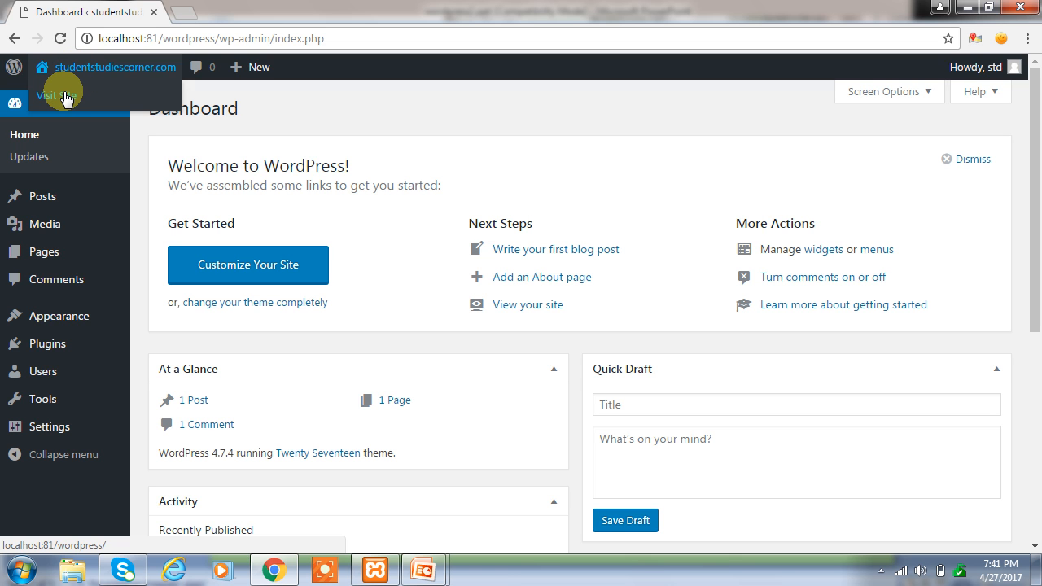
pyautogui.click(65, 96)
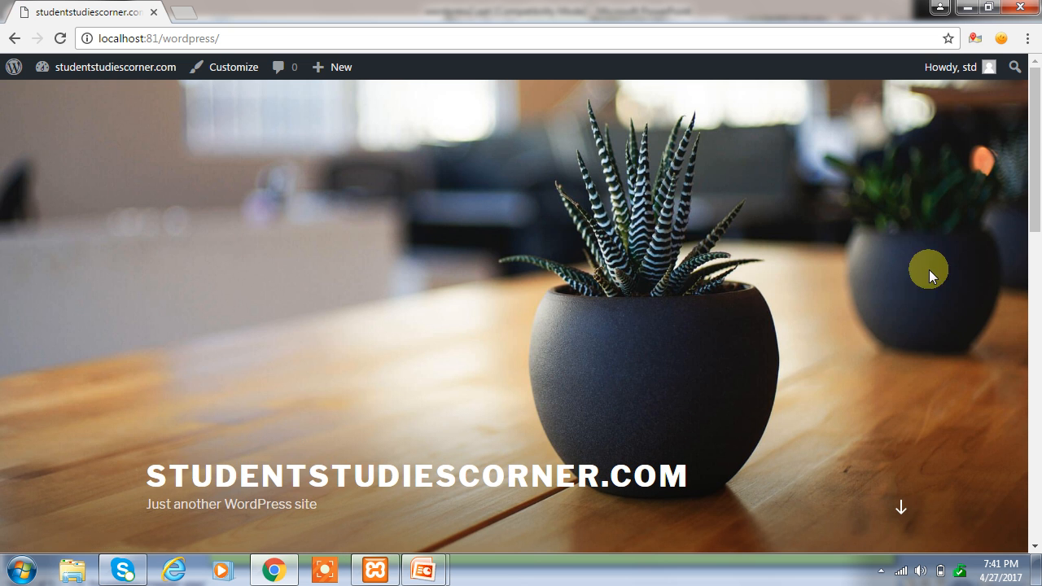
pyautogui.moveTo(1037, 170); pyautogui.dragTo(1040, 143)
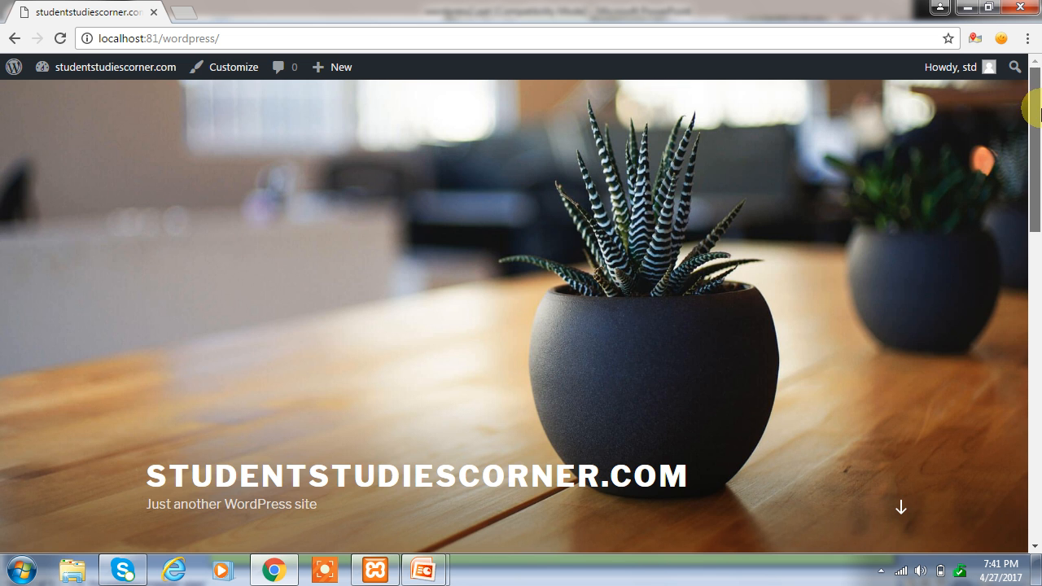
pyautogui.click(12, 39)
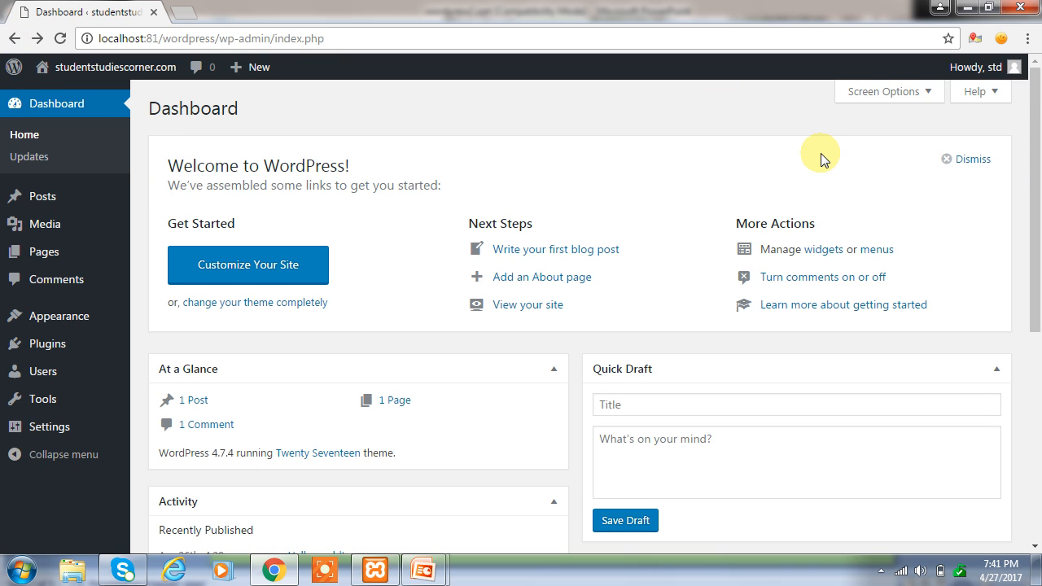
# Step: Open the Profile page from the admin bar's Howdy account menu
pyautogui.moveTo(1013, 69)
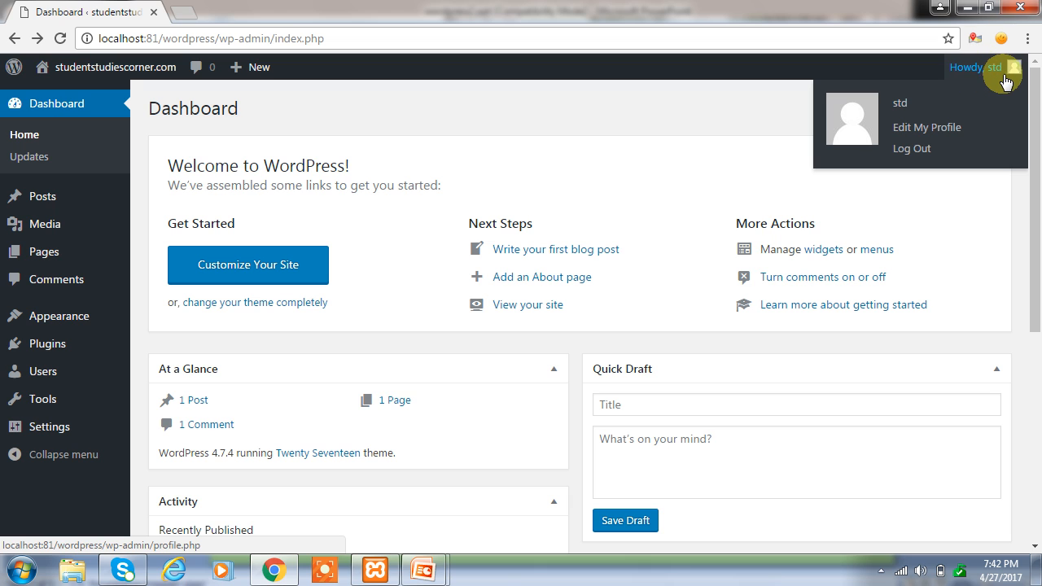
pyautogui.click(920, 126)
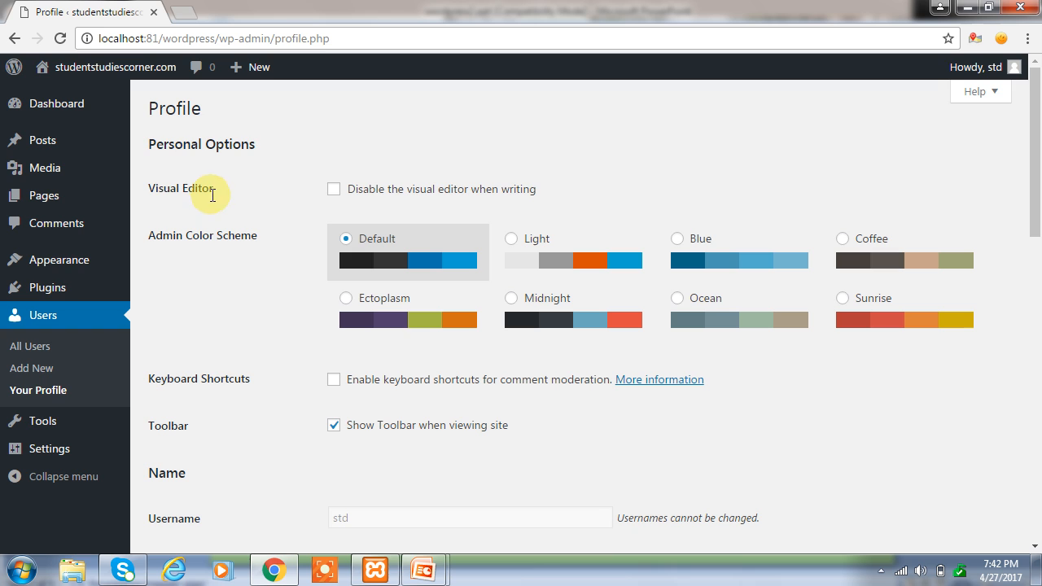
pyautogui.moveTo(44, 145)
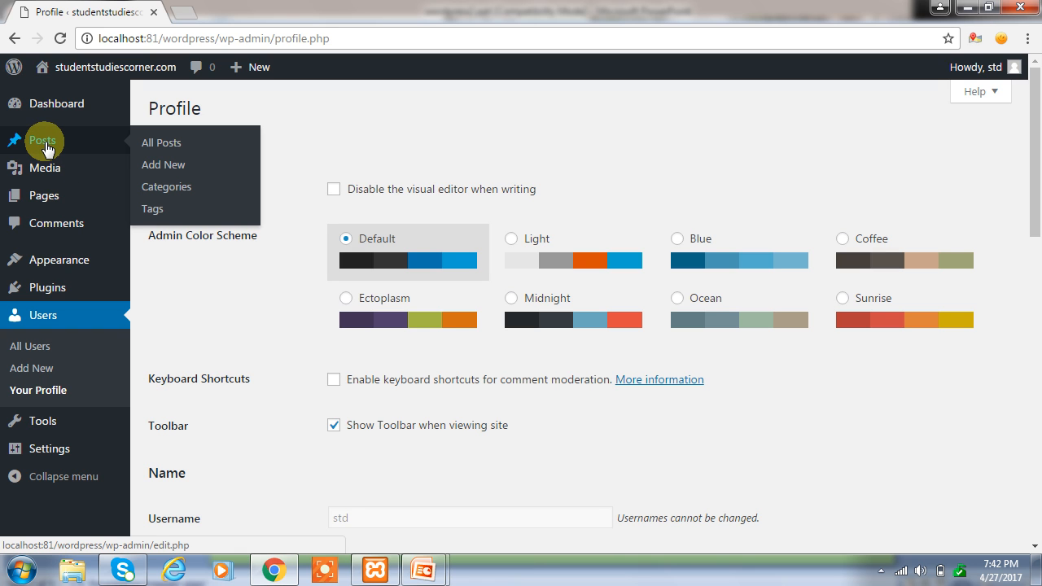
# Step: Start a new post, type the author's first name in the body, and check its HTML
pyautogui.click(161, 144)
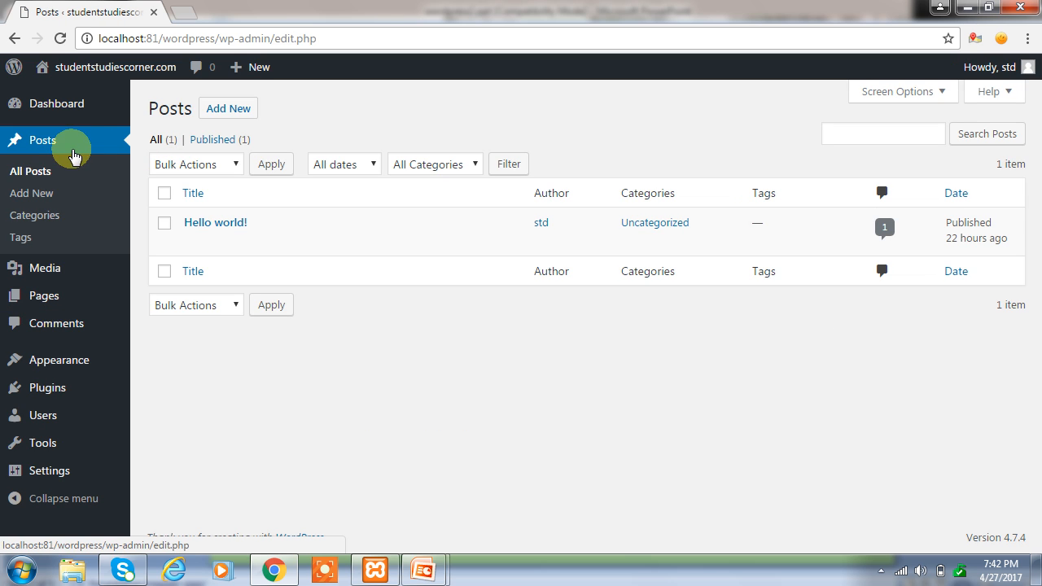
pyautogui.click(56, 194)
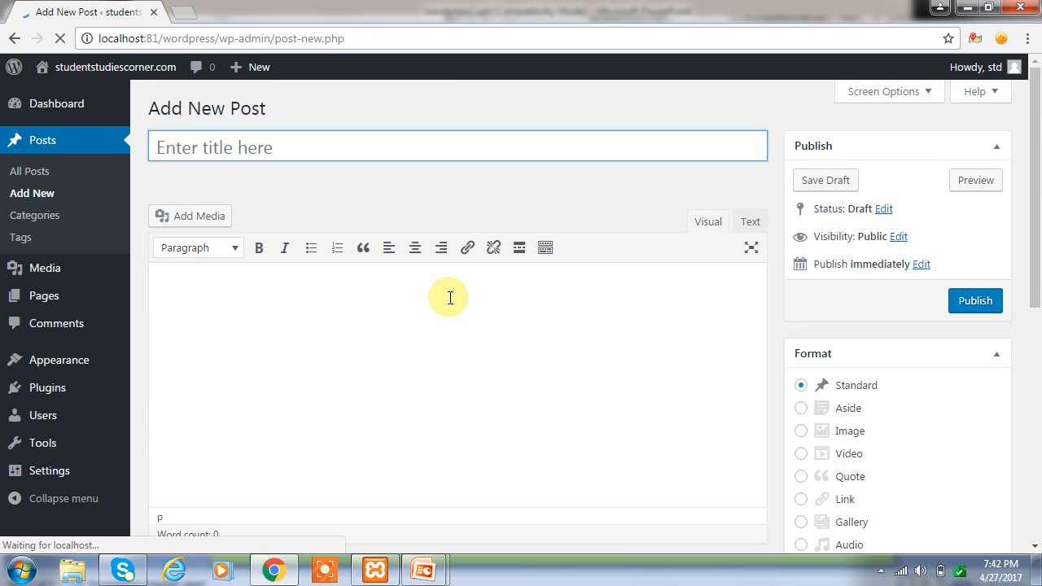
pyautogui.click(447, 326)
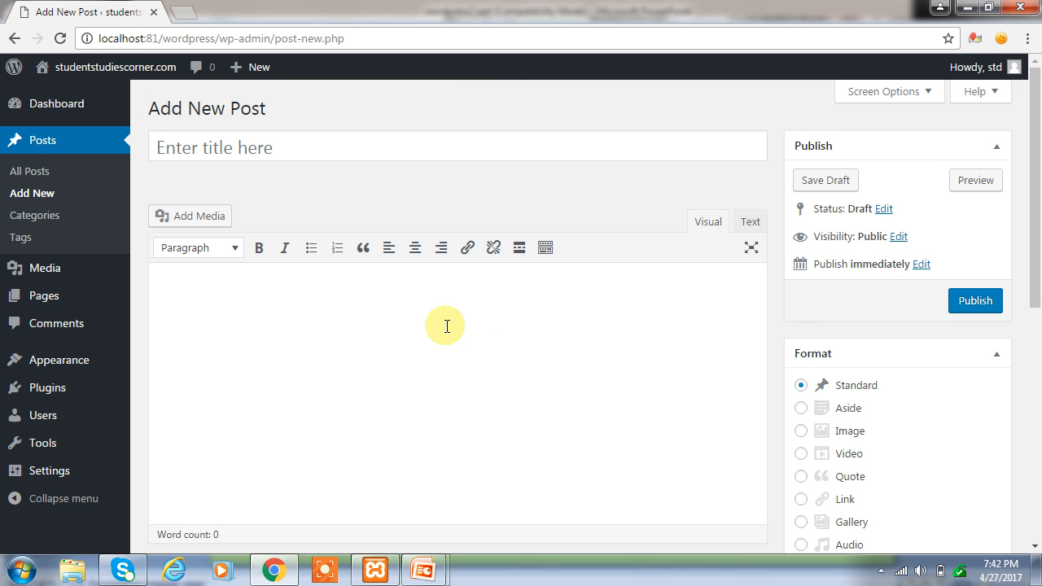
pyautogui.write('Maleeha')
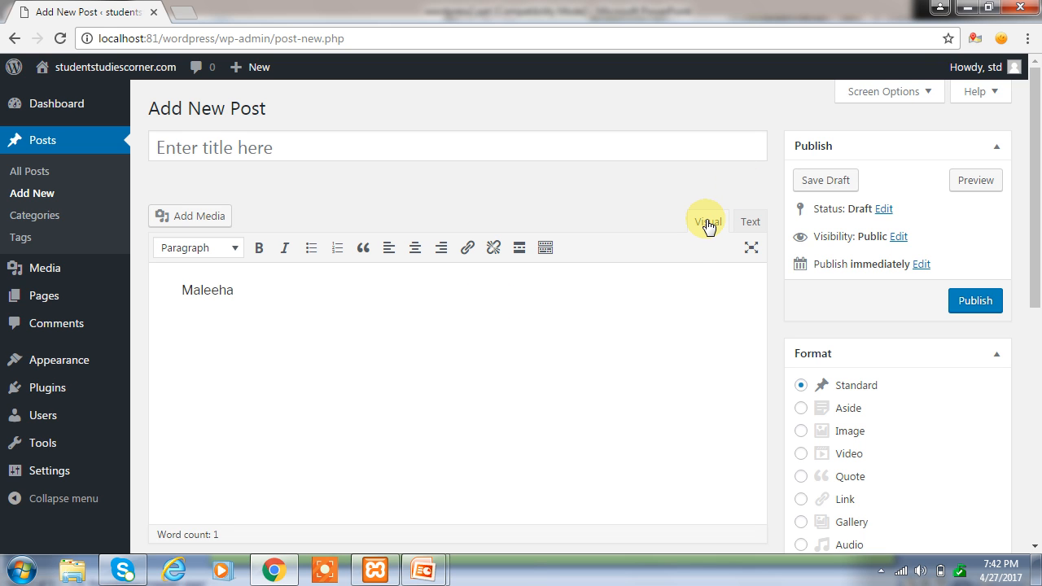
pyautogui.click(749, 226)
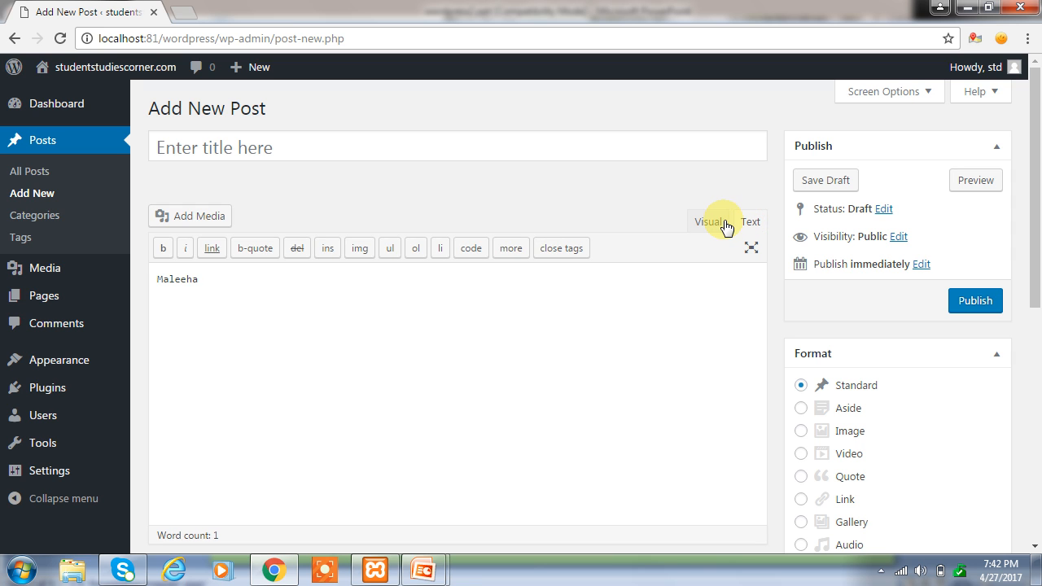
pyautogui.click(720, 226)
# Step: Make the name bold italic and inspect the resulting strong and em tags in Text view
pyautogui.moveTo(244, 291); pyautogui.dragTo(168, 289)
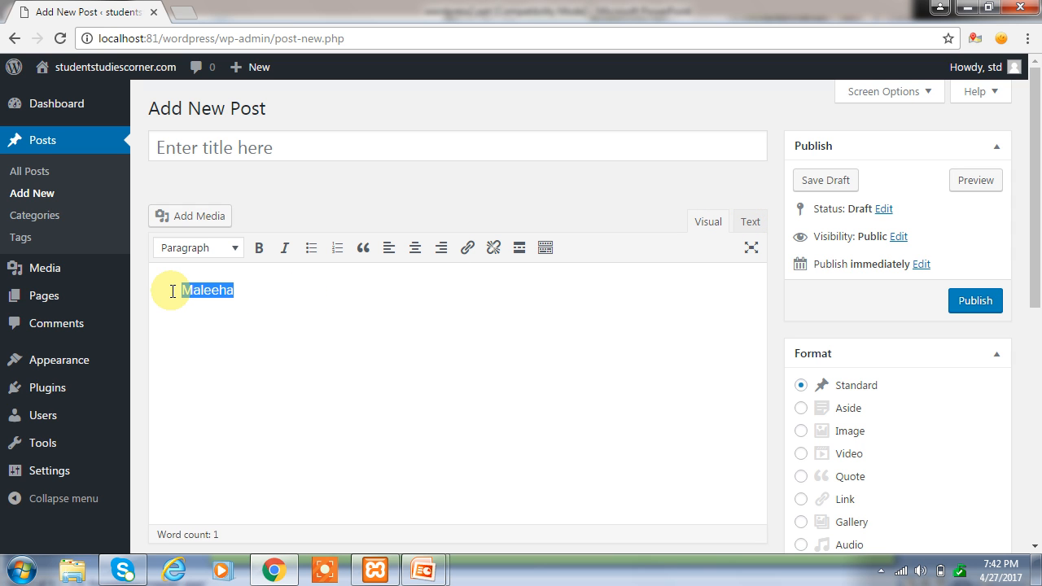
pyautogui.click(283, 252)
pyautogui.click(260, 250)
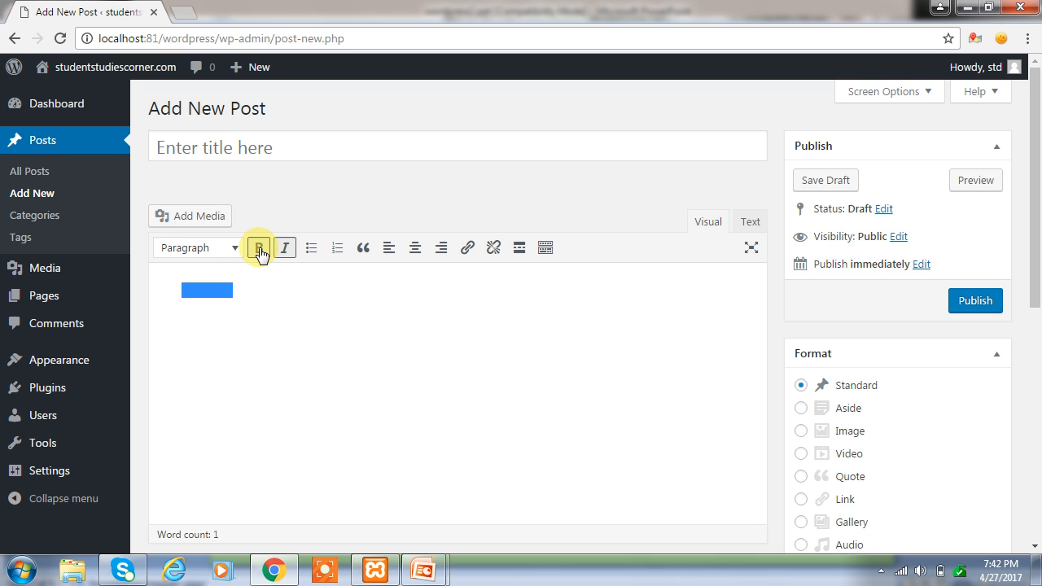
pyautogui.click(425, 307)
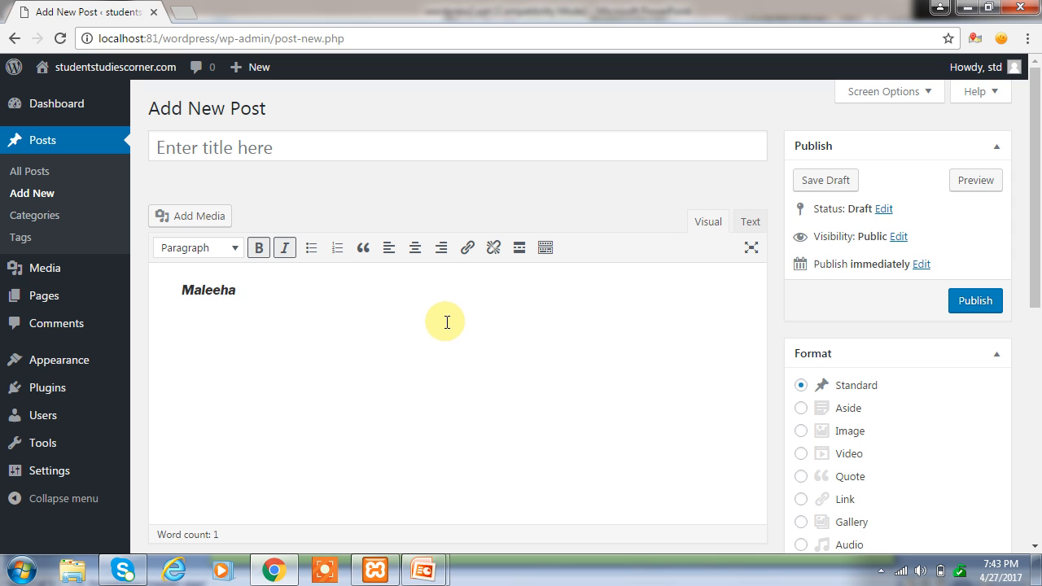
pyautogui.click(751, 225)
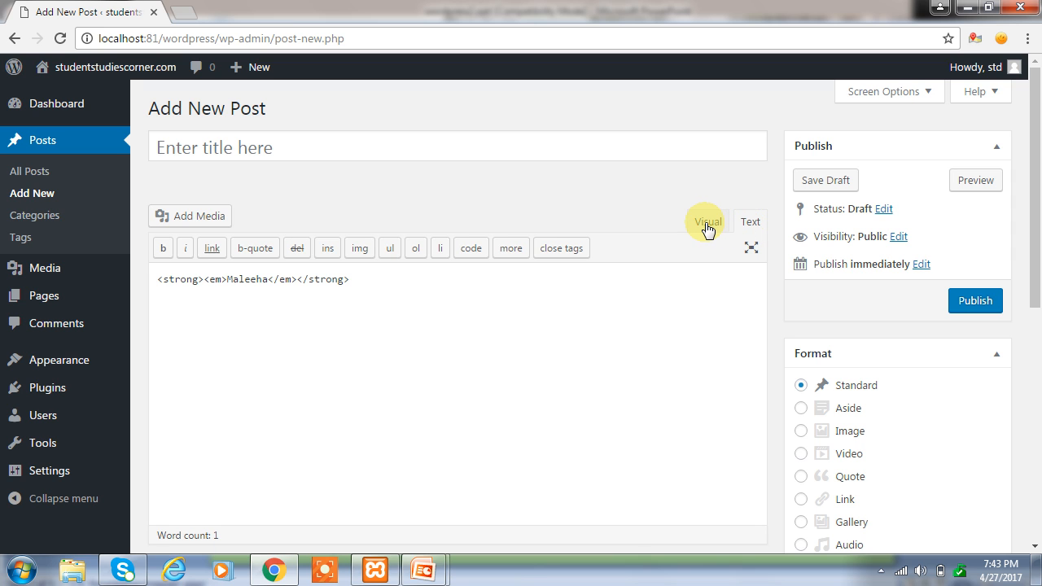
pyautogui.click(706, 224)
pyautogui.click(742, 230)
pyautogui.click(710, 228)
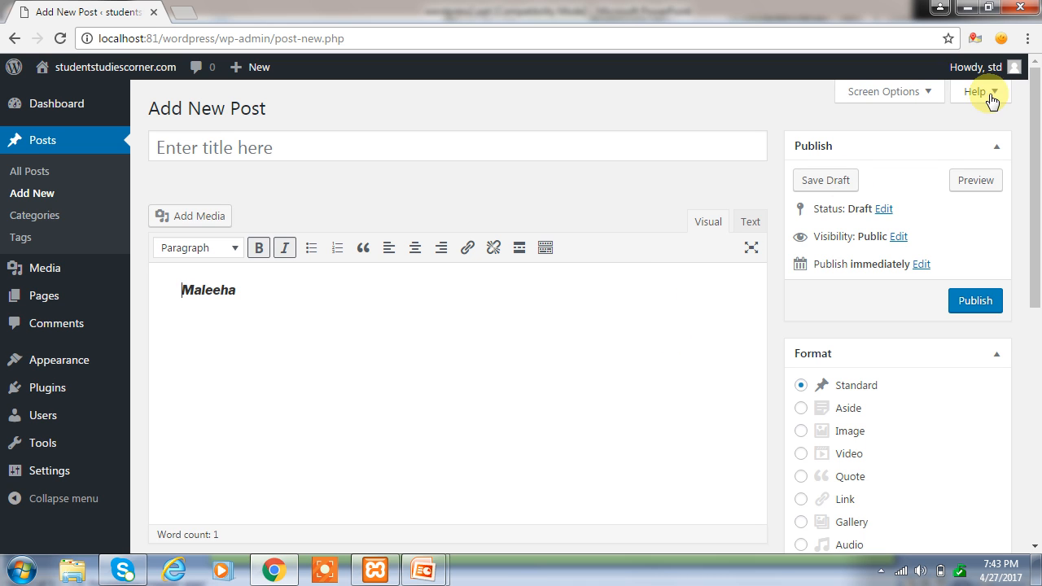
# Step: Leave the unsaved post, tick 'Disable the visual editor when writing', and update the profile
pyautogui.click(1012, 72)
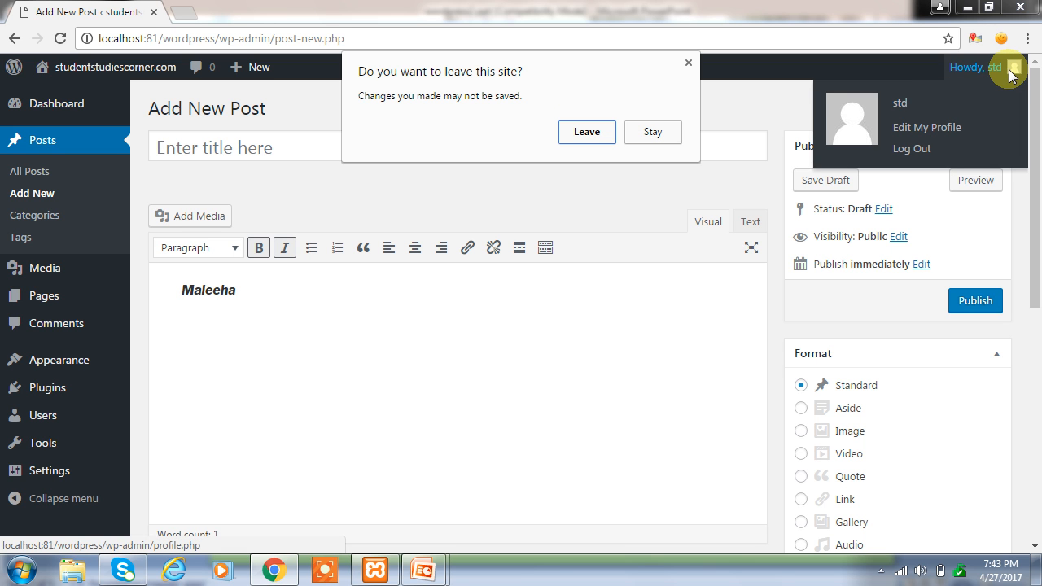
pyautogui.click(593, 134)
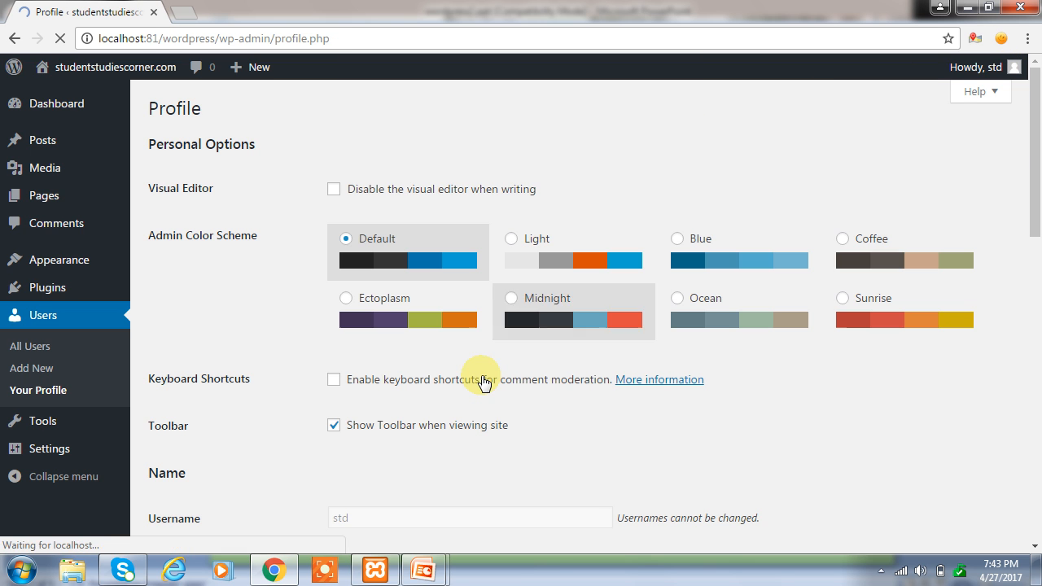
pyautogui.click(333, 191)
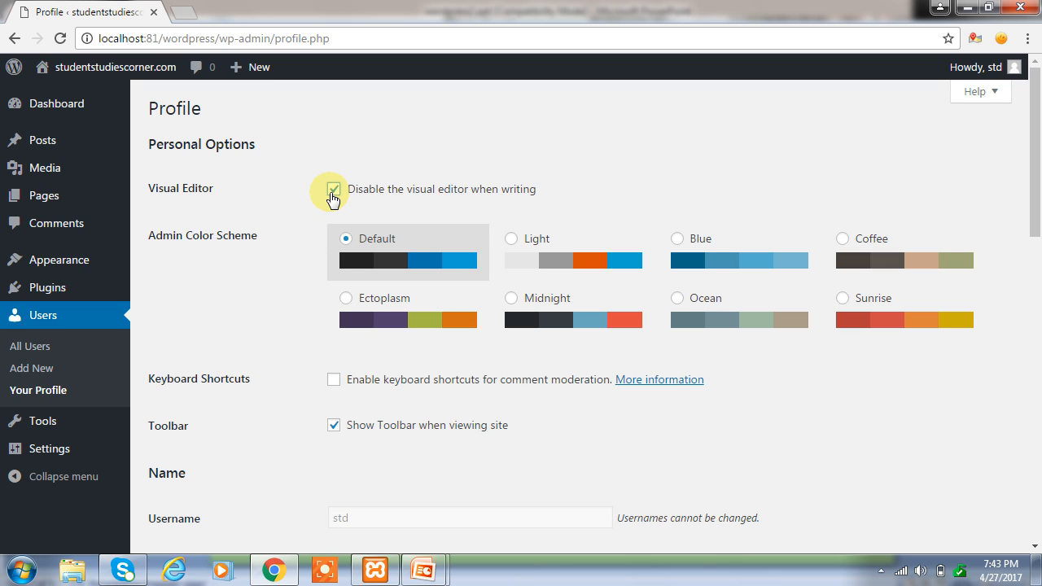
pyautogui.moveTo(1034, 221); pyautogui.dragTo(1035, 511)
pyautogui.click(201, 472)
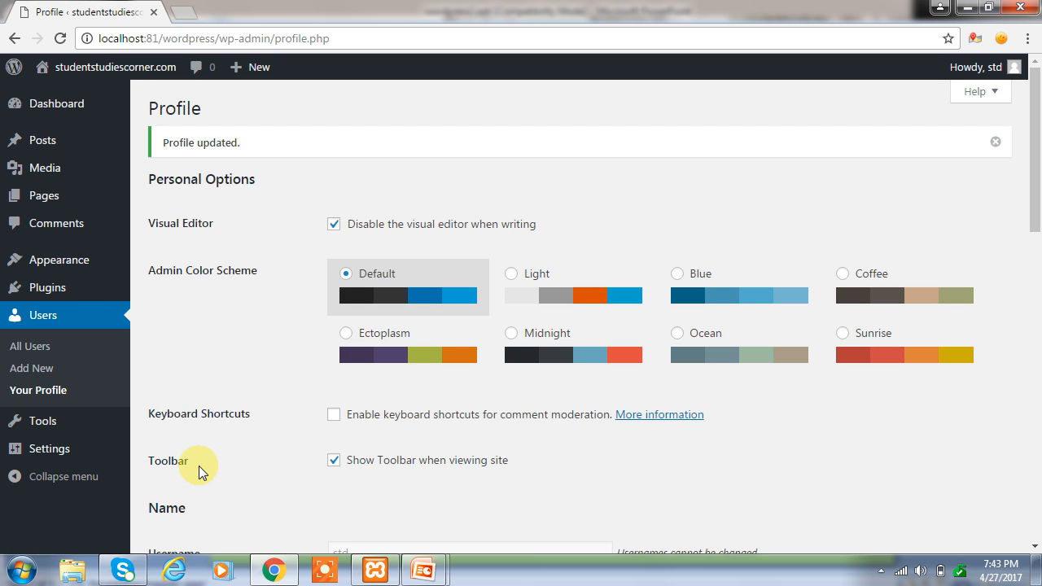
# Step: Start a new post, which now offers only the HTML editor
pyautogui.moveTo(47, 187)
pyautogui.moveTo(39, 153)
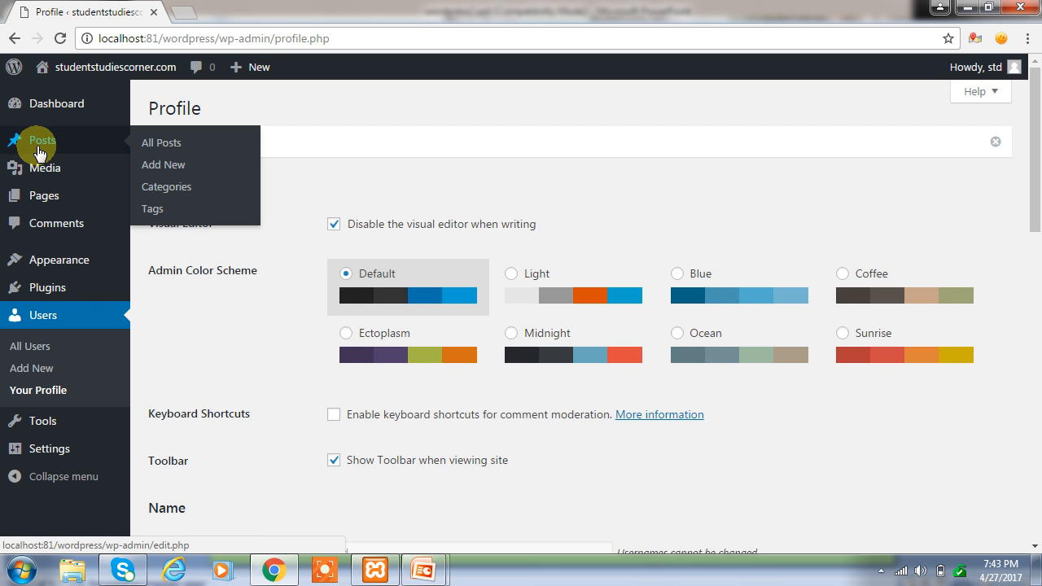
pyautogui.click(160, 166)
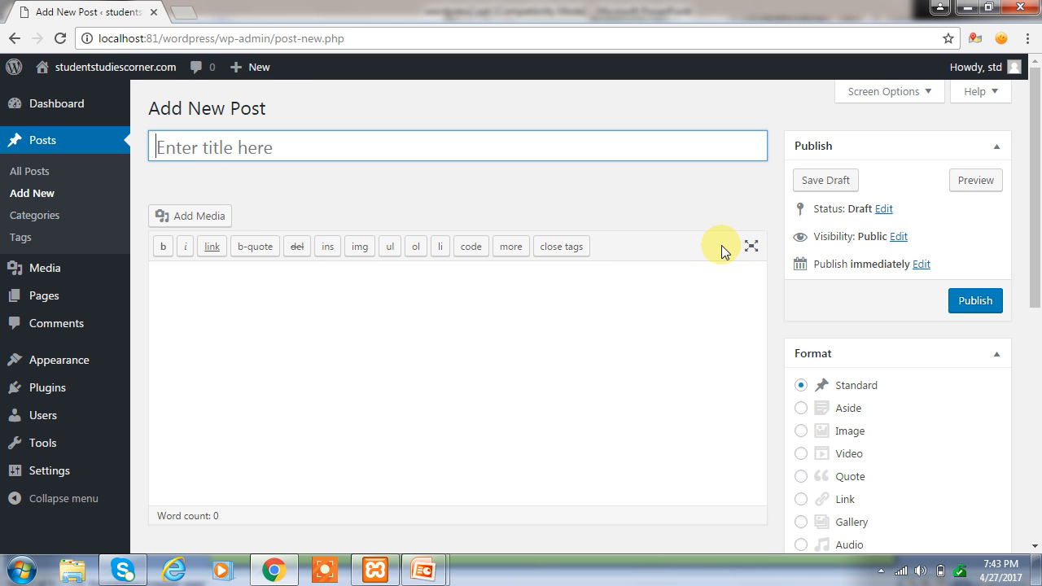
# Step: Go back to the Profile and untick 'Disable the visual editor when writing'
pyautogui.click(379, 342)
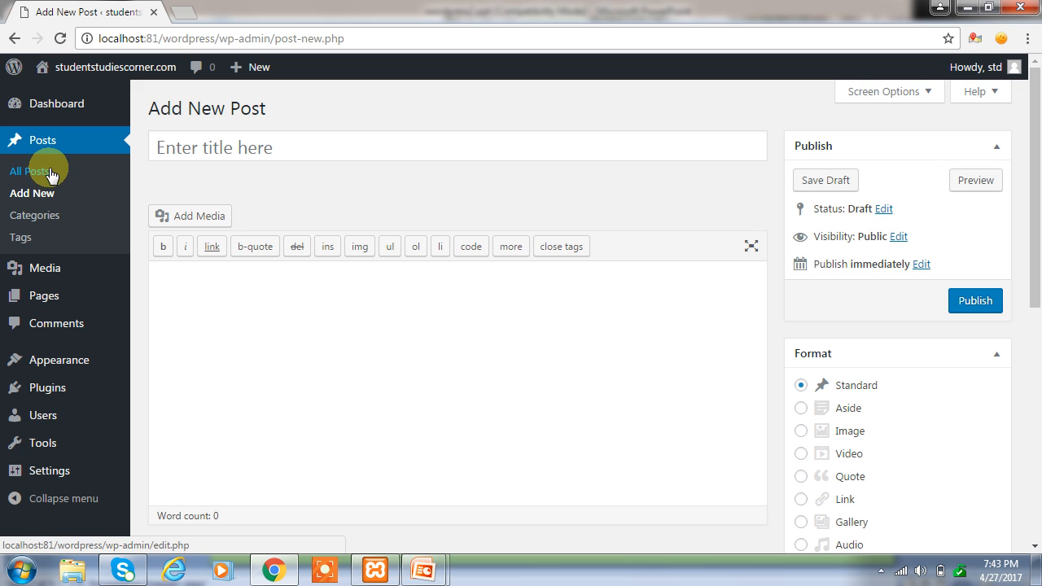
pyautogui.moveTo(1014, 67)
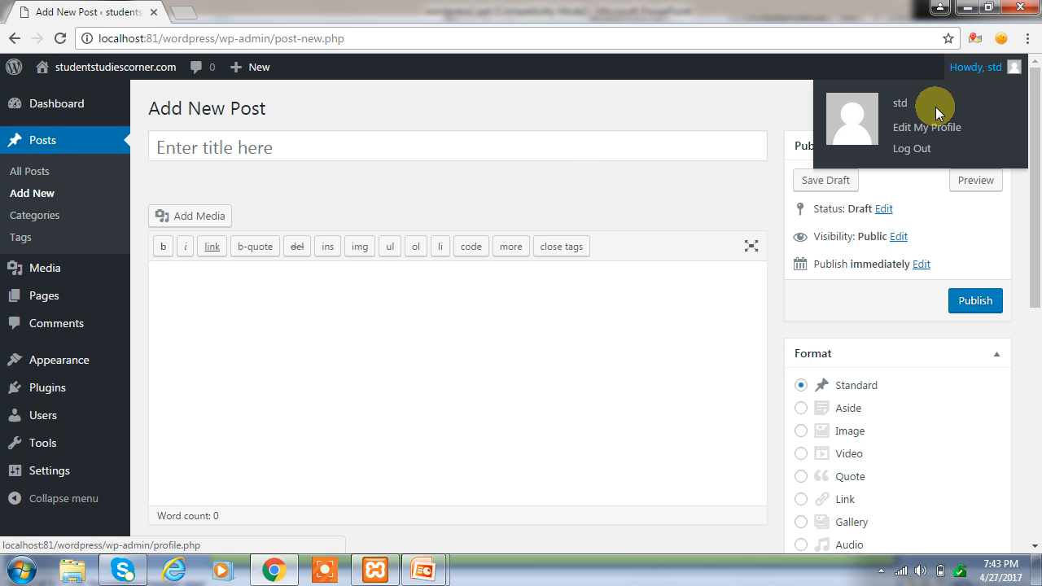
pyautogui.click(1014, 69)
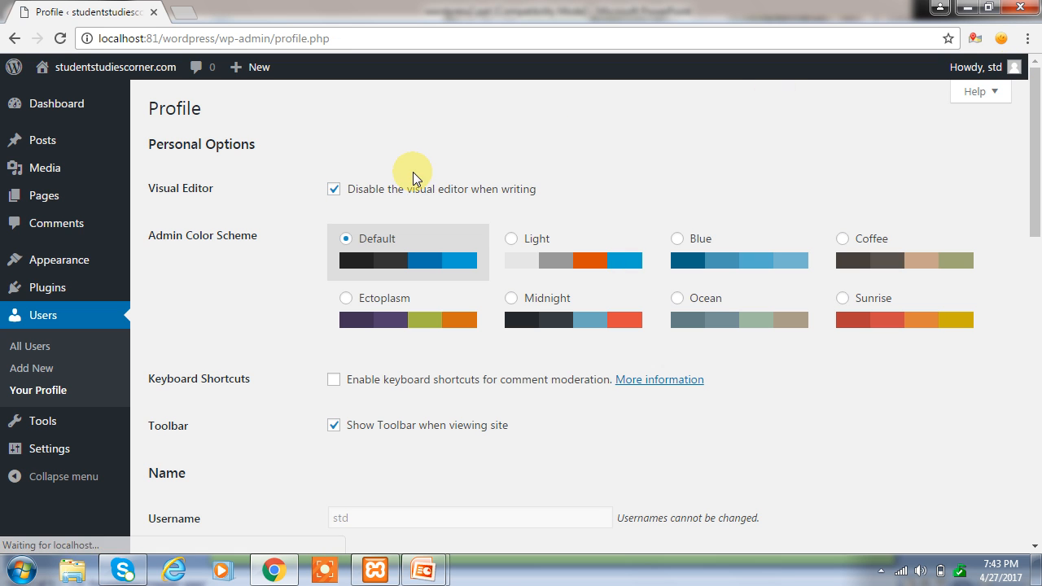
pyautogui.click(334, 190)
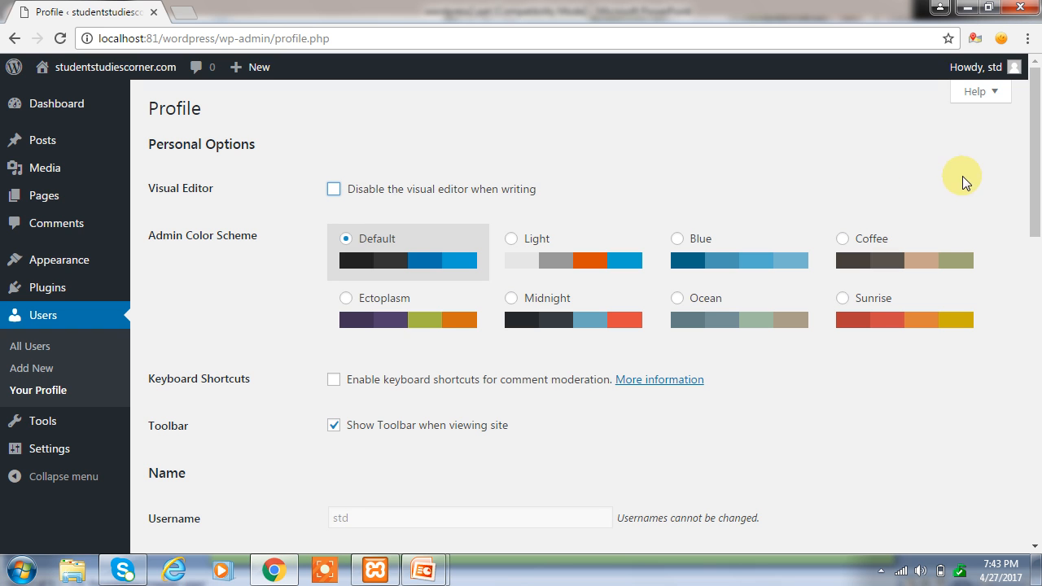
pyautogui.scroll(-1, 1037, 190)
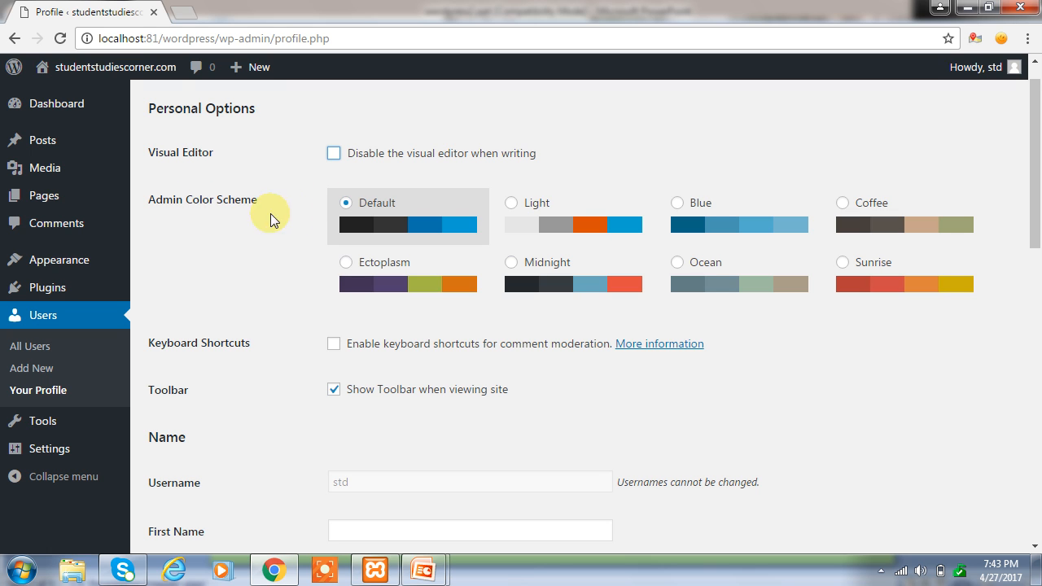
# Step: Preview the Light, Blue, Coffee, Ectoplasm, Midnight, Ocean and Sunrise colour schemes, then reselect Default
pyautogui.click(511, 204)
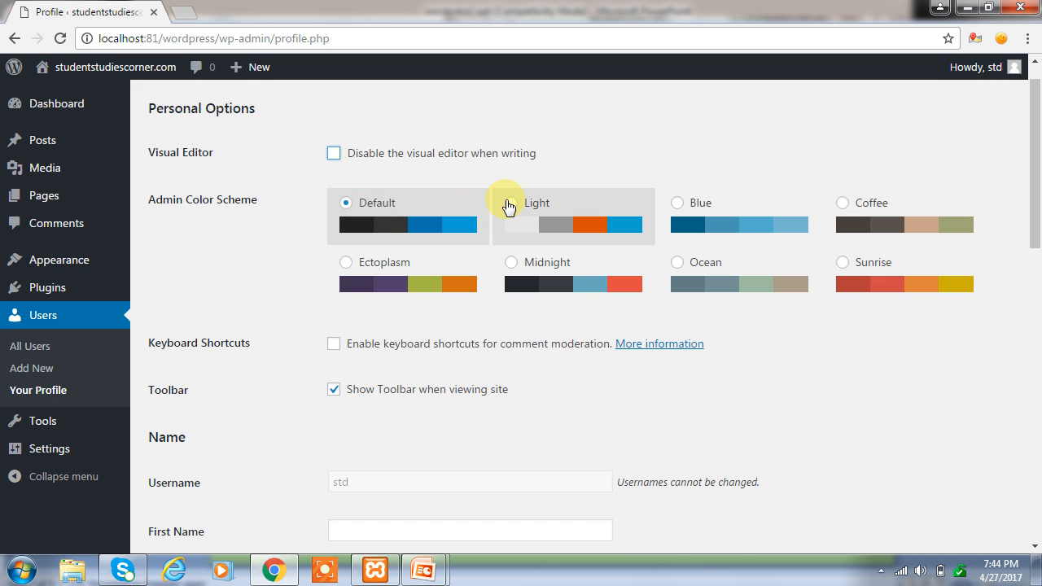
pyautogui.click(679, 206)
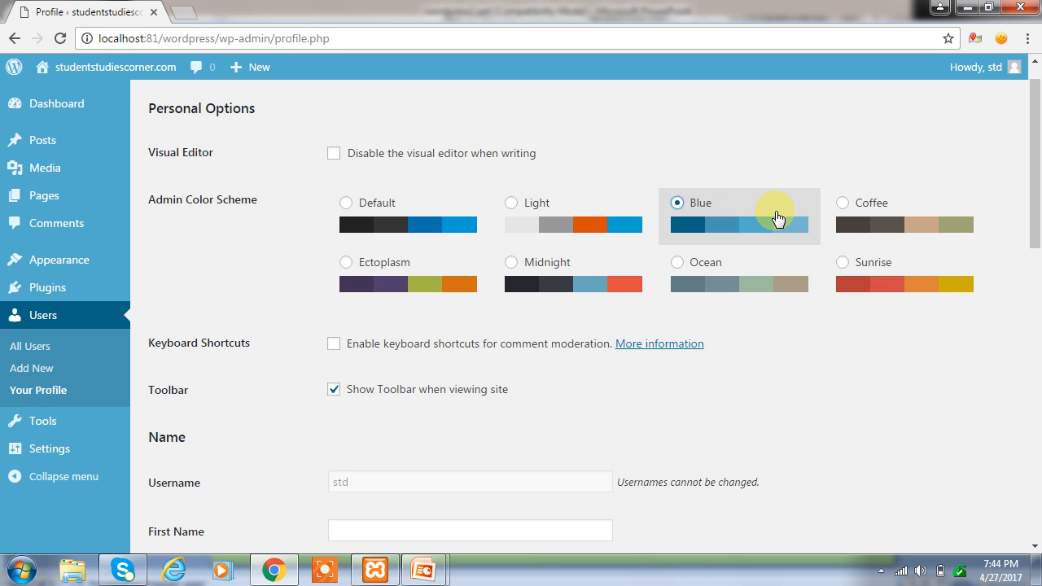
pyautogui.click(845, 206)
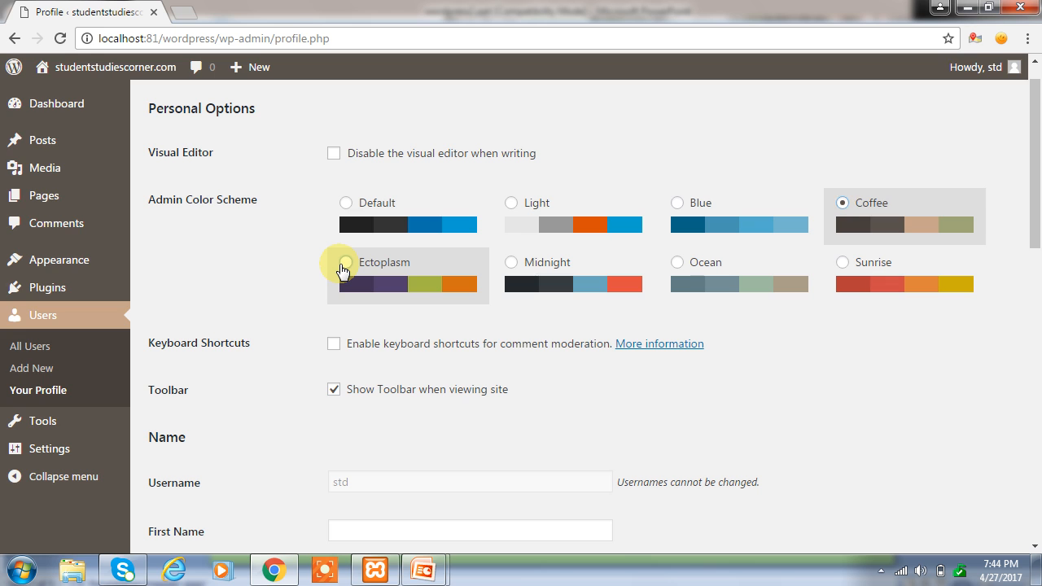
pyautogui.click(343, 264)
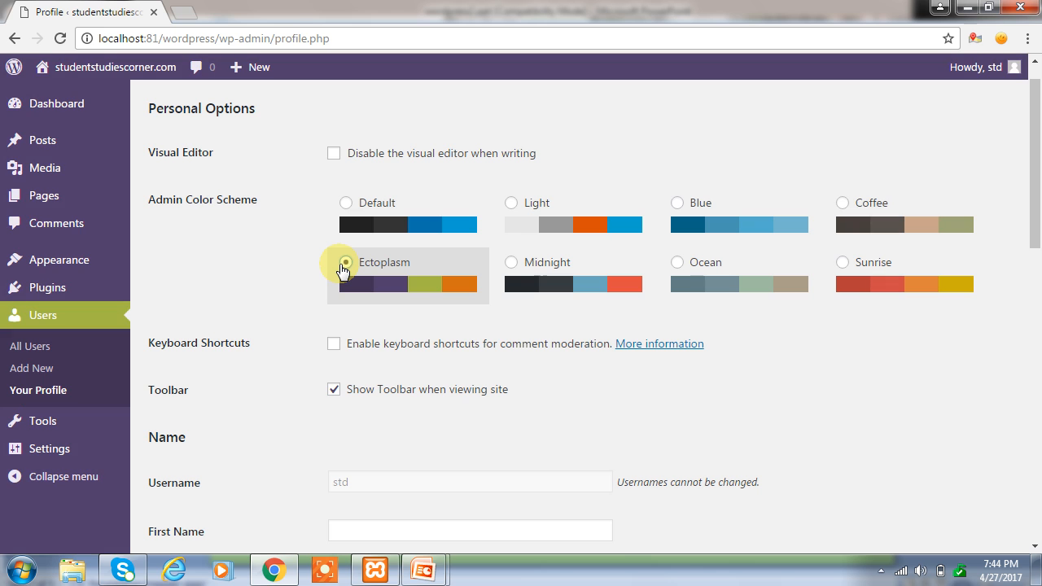
pyautogui.click(516, 265)
pyautogui.click(692, 266)
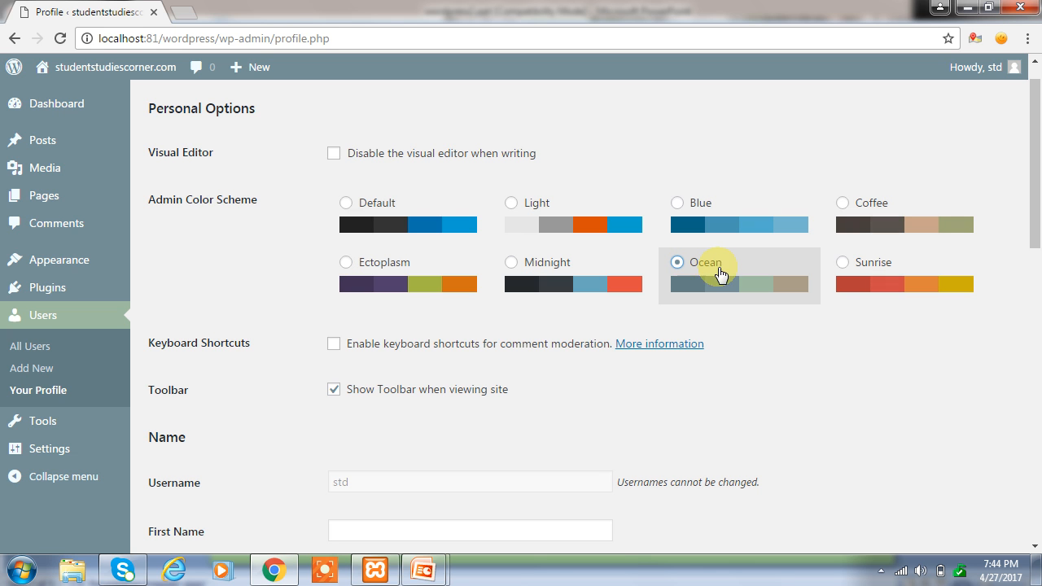
pyautogui.click(851, 267)
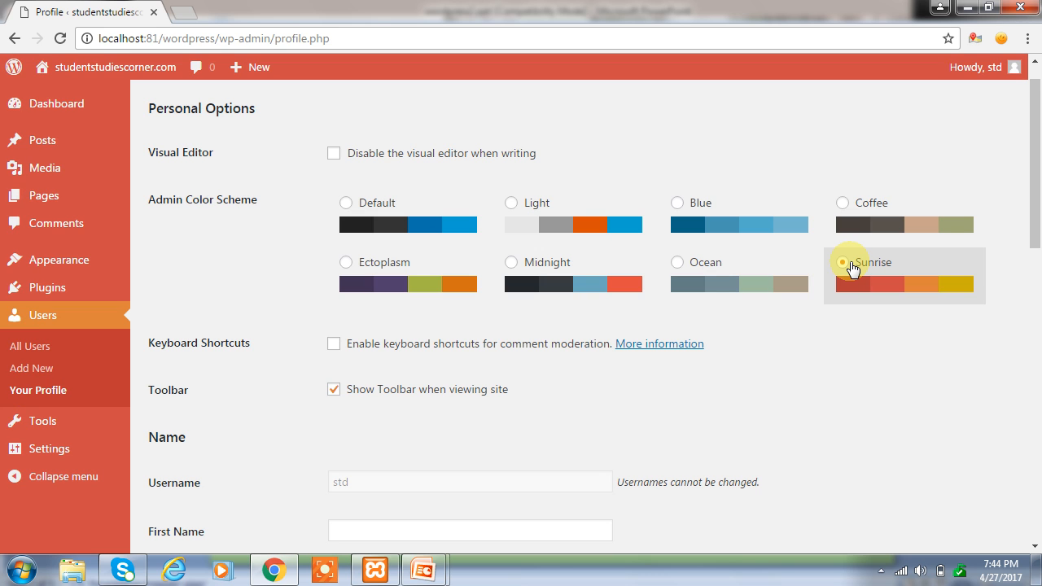
pyautogui.click(357, 210)
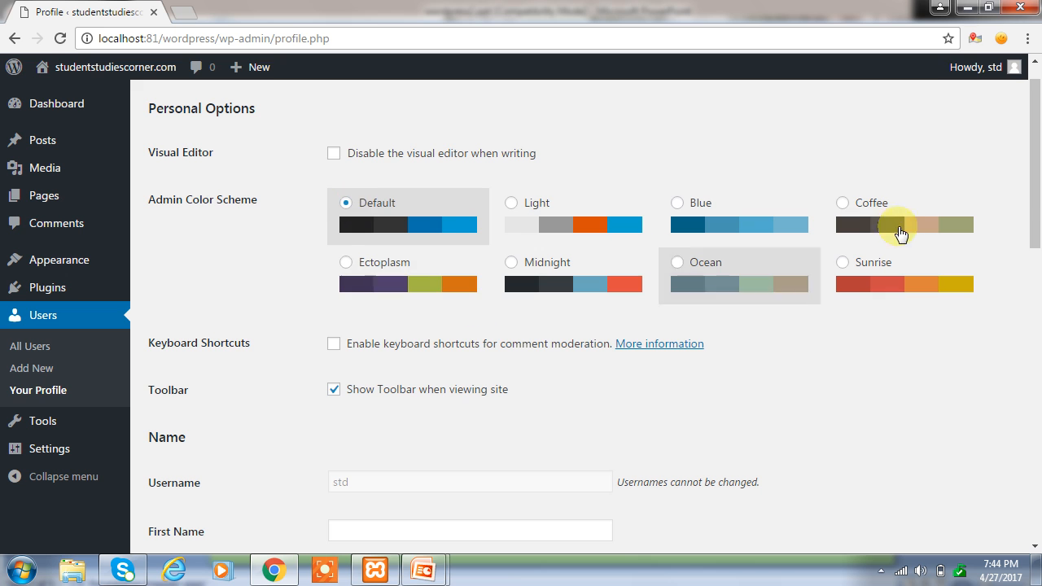
# Step: Open the site's front page in a new tab via Visit Site
pyautogui.moveTo(1040, 202); pyautogui.dragTo(1032, 228)
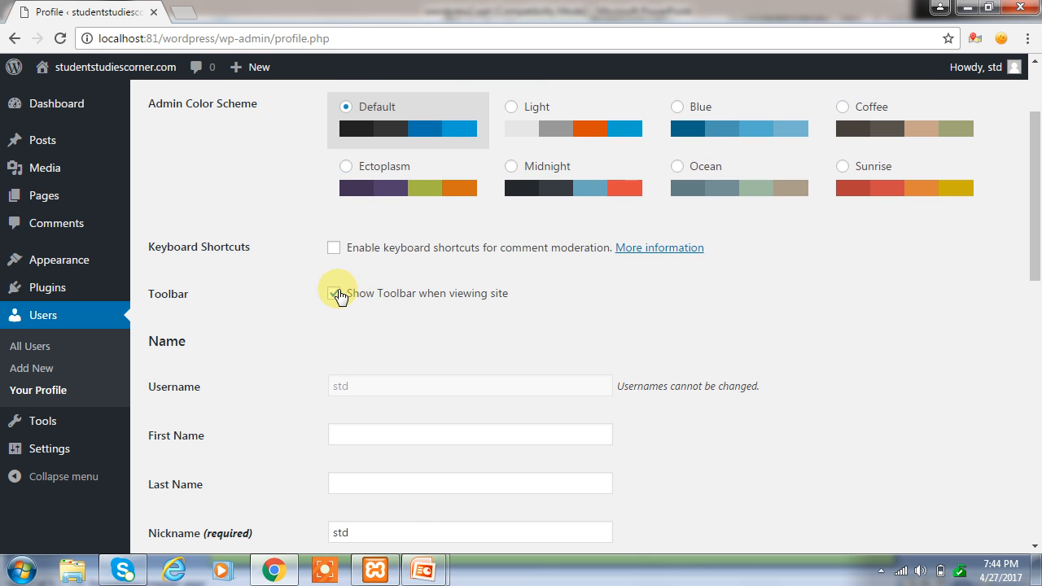
pyautogui.moveTo(69, 69)
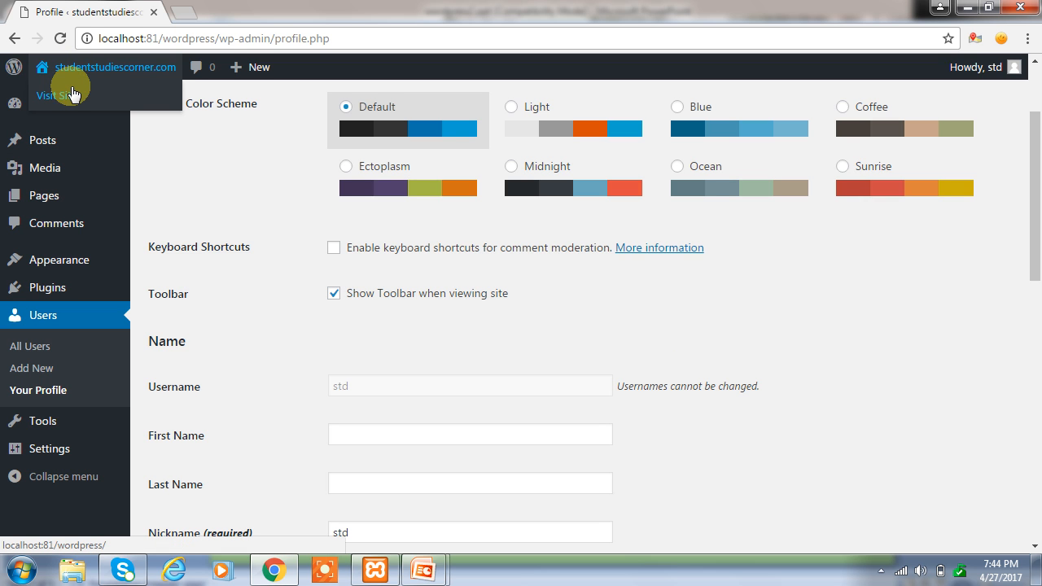
pyautogui.middleClick(72, 97)
pyautogui.click(263, 9)
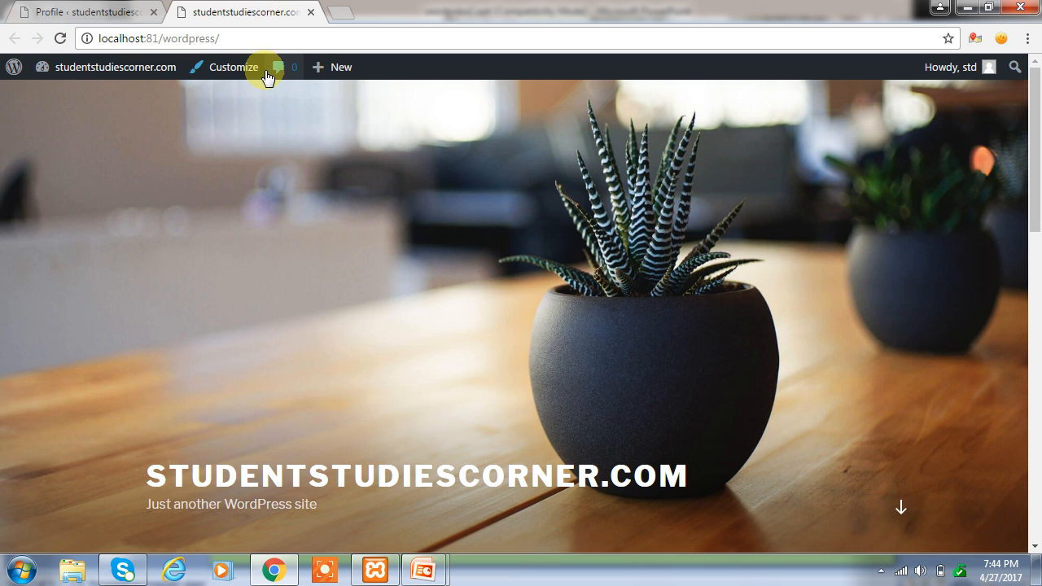
# Step: Uncheck 'Show Toolbar when viewing site', update the profile, and reload the front page without the toolbar
pyautogui.moveTo(338, 75)
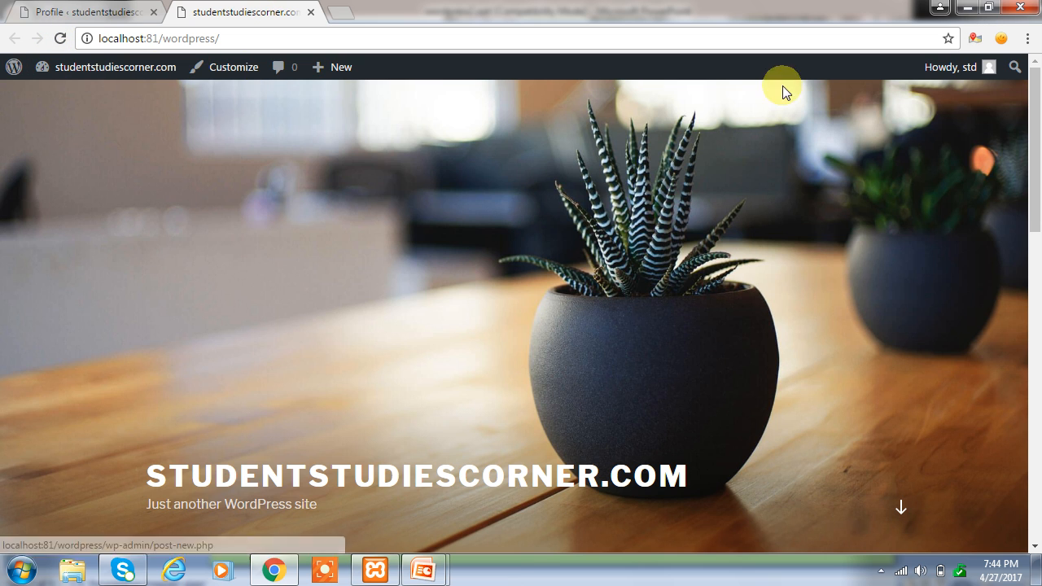
pyautogui.moveTo(1001, 74)
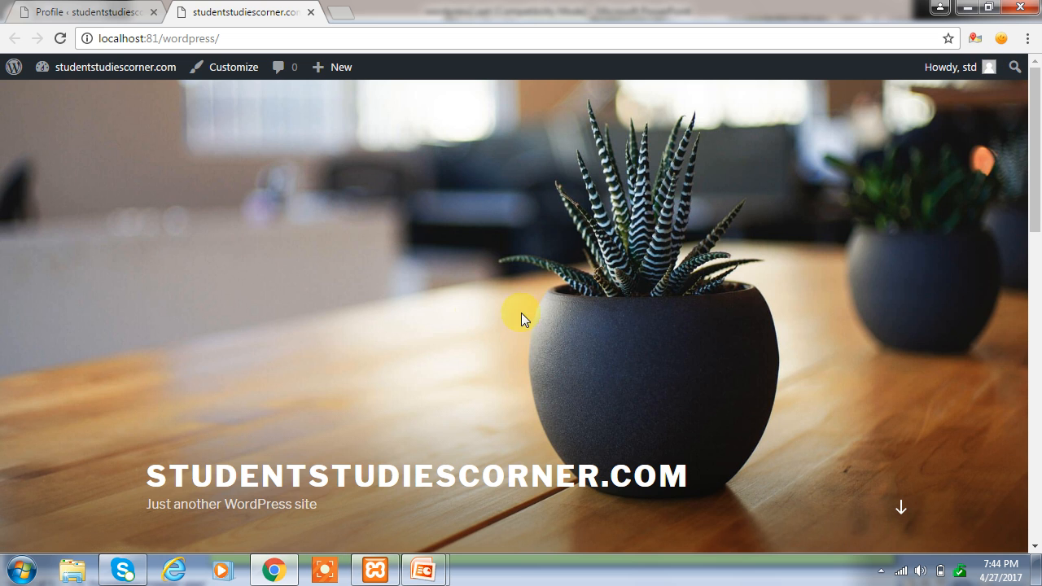
pyautogui.click(91, 11)
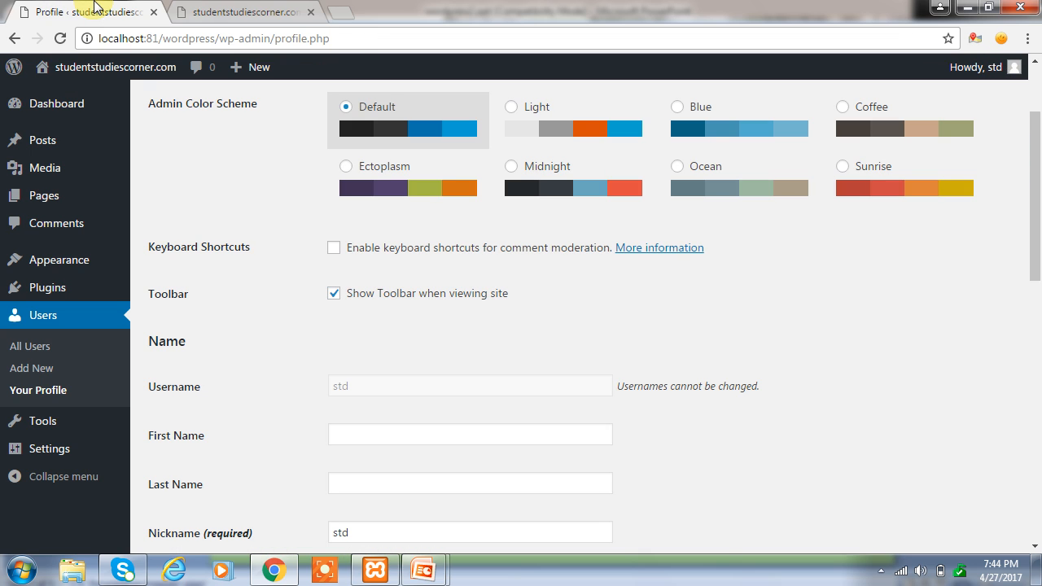
pyautogui.click(341, 294)
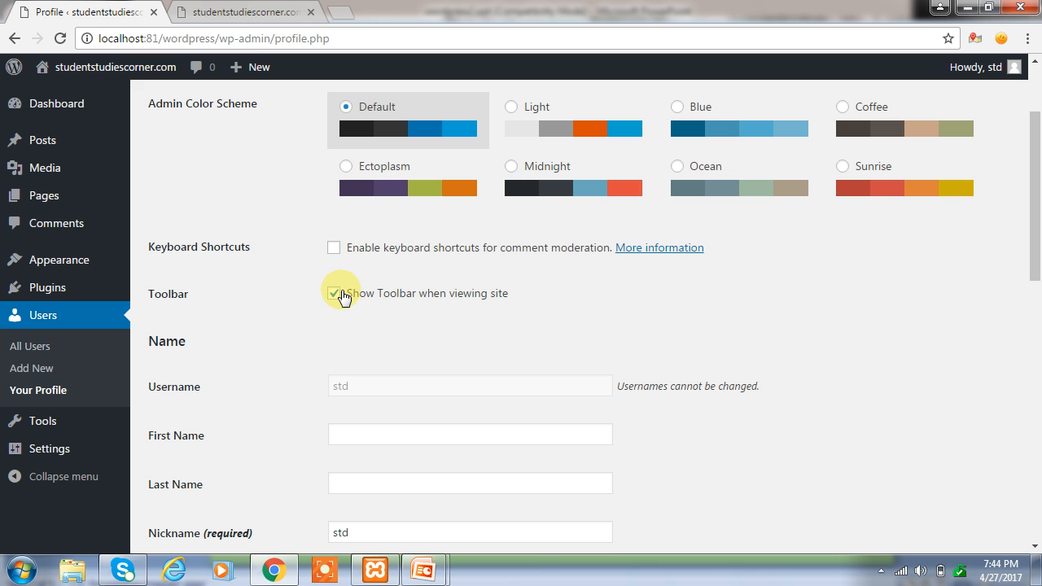
pyautogui.moveTo(1031, 114); pyautogui.dragTo(1037, 346)
pyautogui.scroll(-5, 1038, 347)
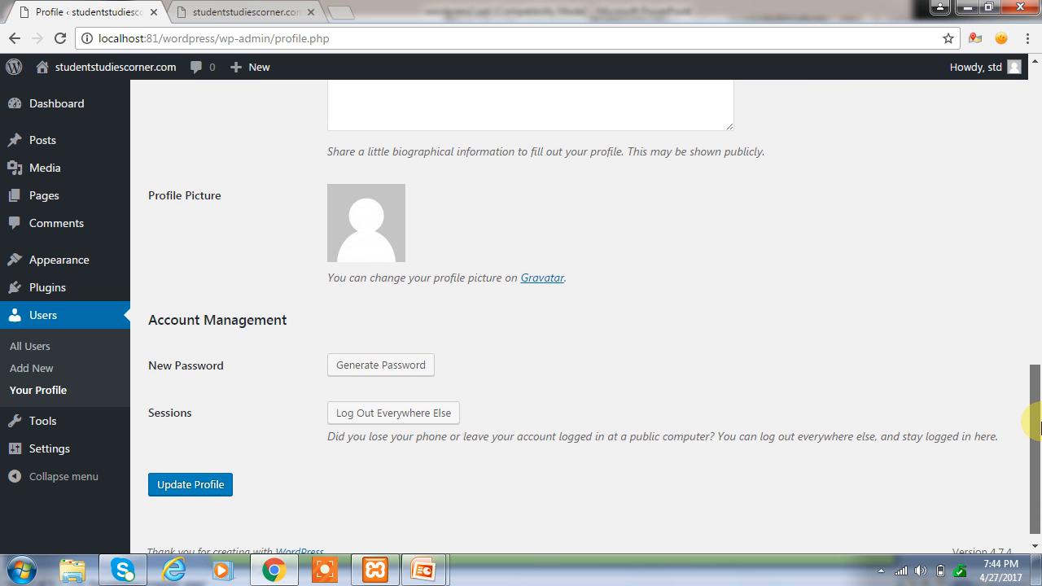
pyautogui.click(203, 484)
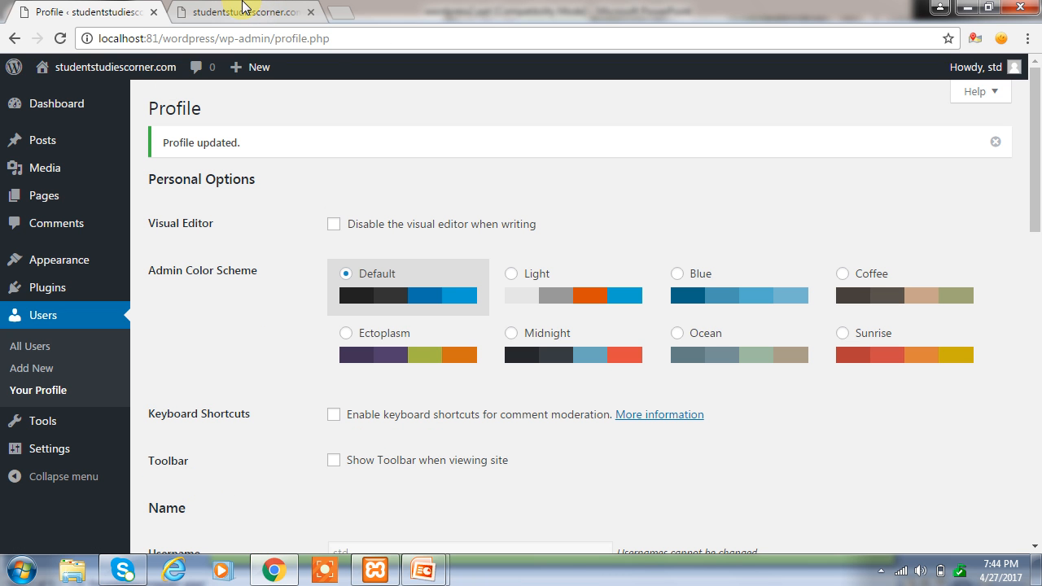
pyautogui.click(248, 9)
pyautogui.click(61, 38)
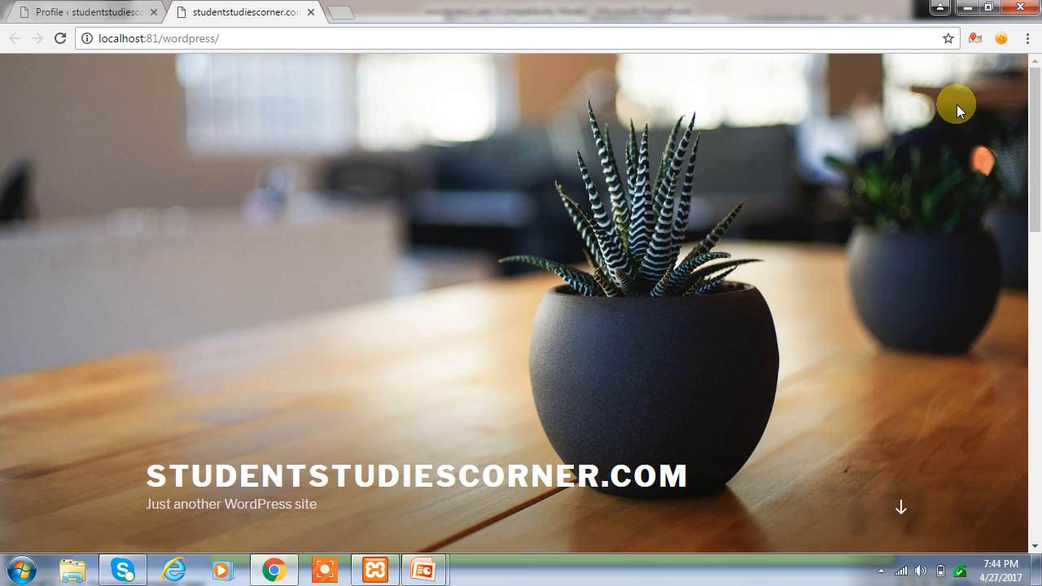
# Step: Re-check 'Show Toolbar when viewing site' and update the profile
pyautogui.click(73, 11)
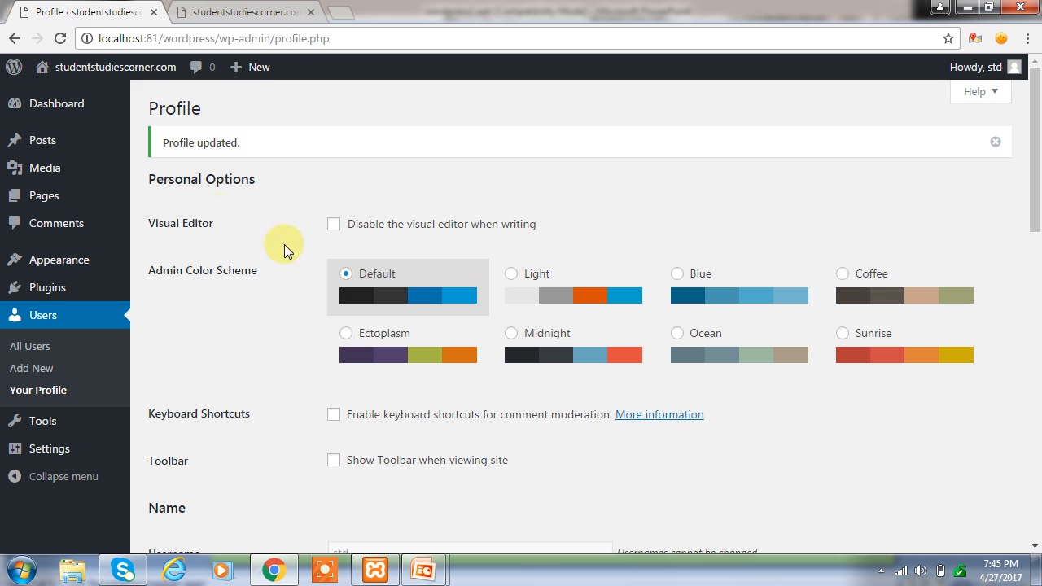
pyautogui.moveTo(1034, 209); pyautogui.dragTo(1033, 245)
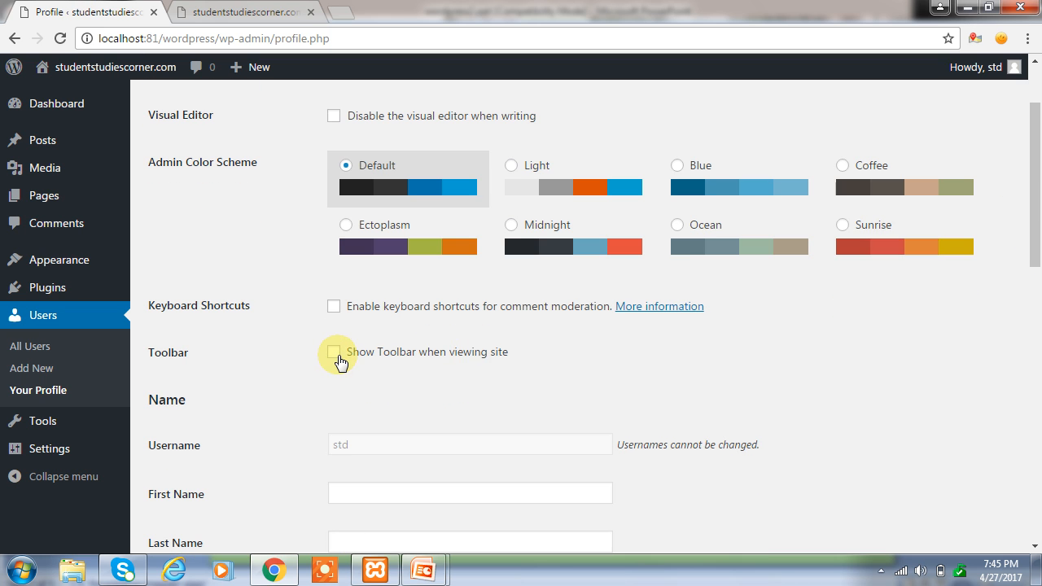
pyautogui.click(332, 360)
pyautogui.moveTo(1030, 158); pyautogui.dragTo(1040, 233)
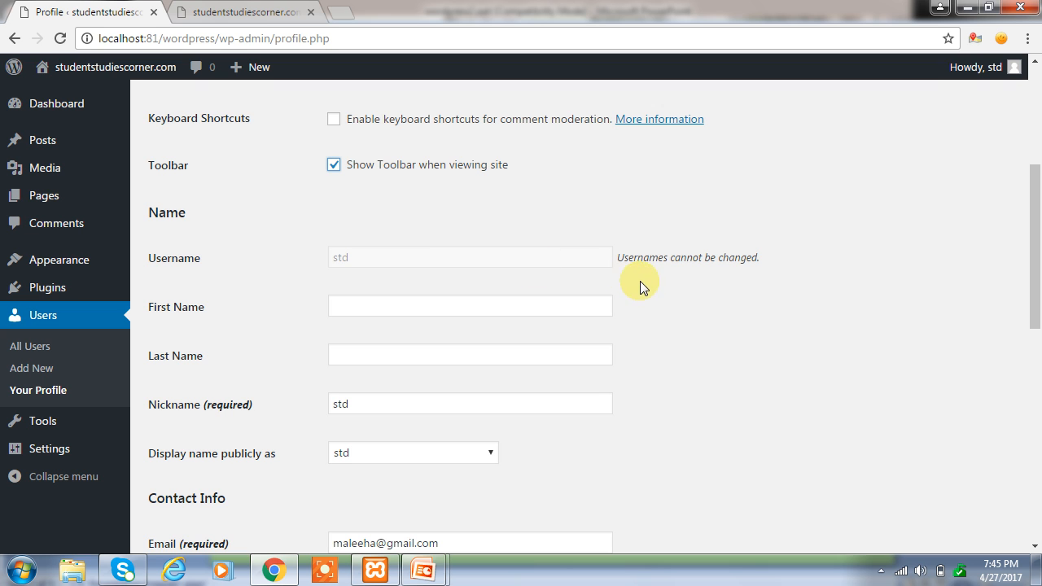
pyautogui.click(228, 12)
pyautogui.click(137, 10)
pyautogui.moveTo(1030, 224); pyautogui.dragTo(1033, 457)
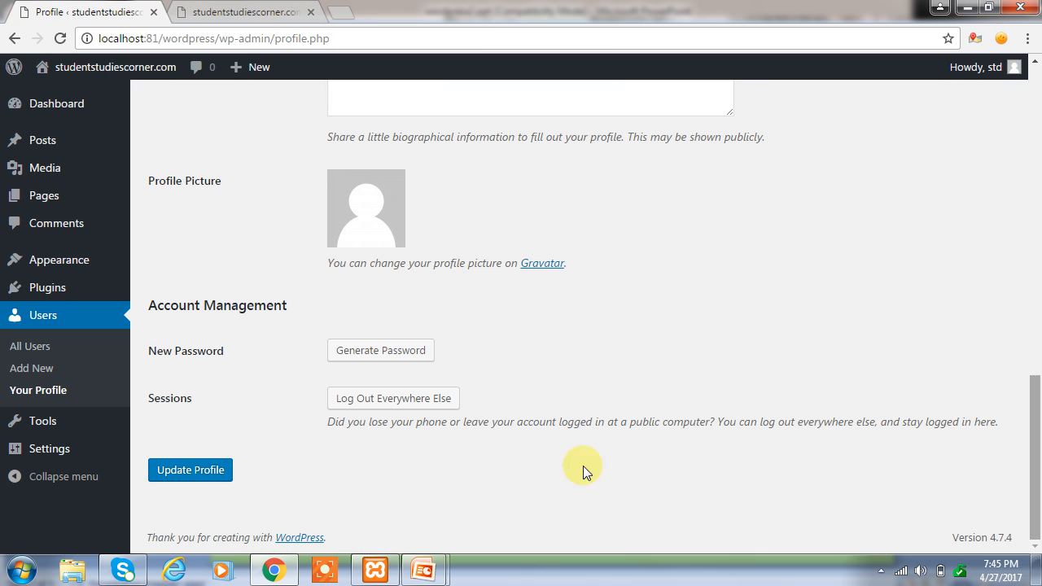
pyautogui.click(195, 469)
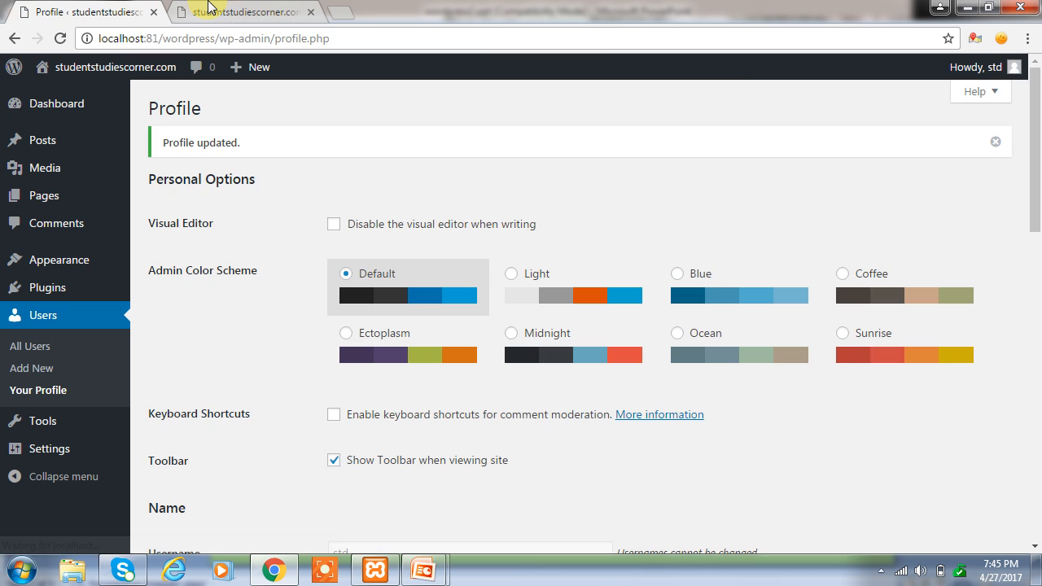
# Step: Reload the front page to confirm the admin toolbar is back, then return to the Profile
pyautogui.click(236, 12)
pyautogui.click(58, 42)
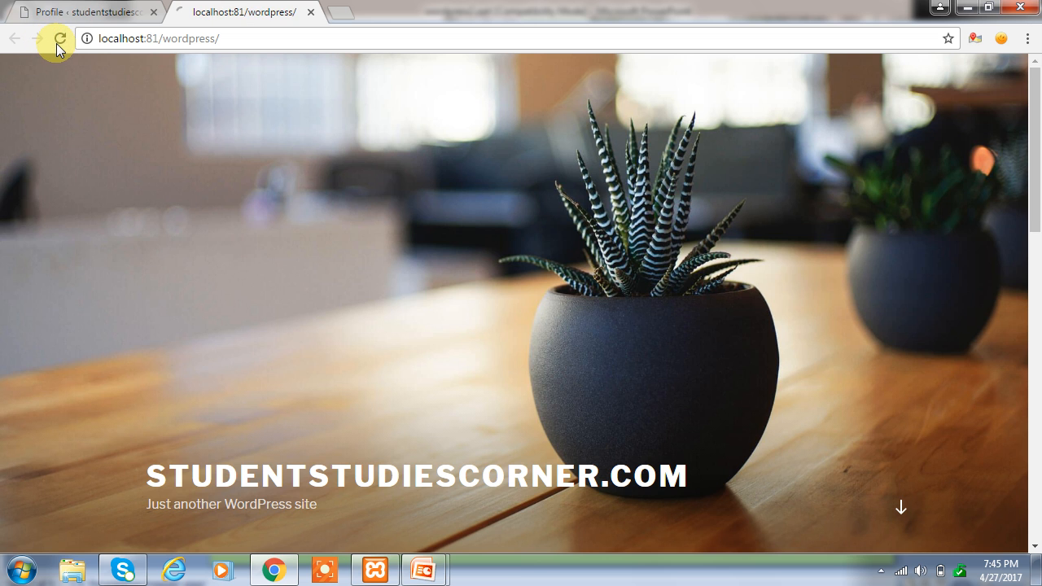
pyautogui.moveTo(961, 86)
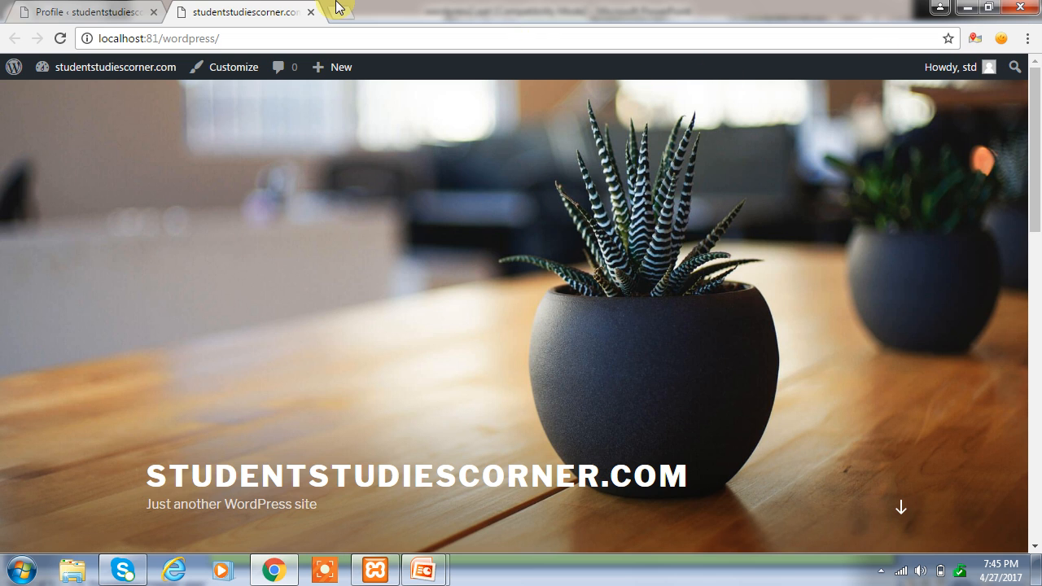
pyautogui.click(121, 6)
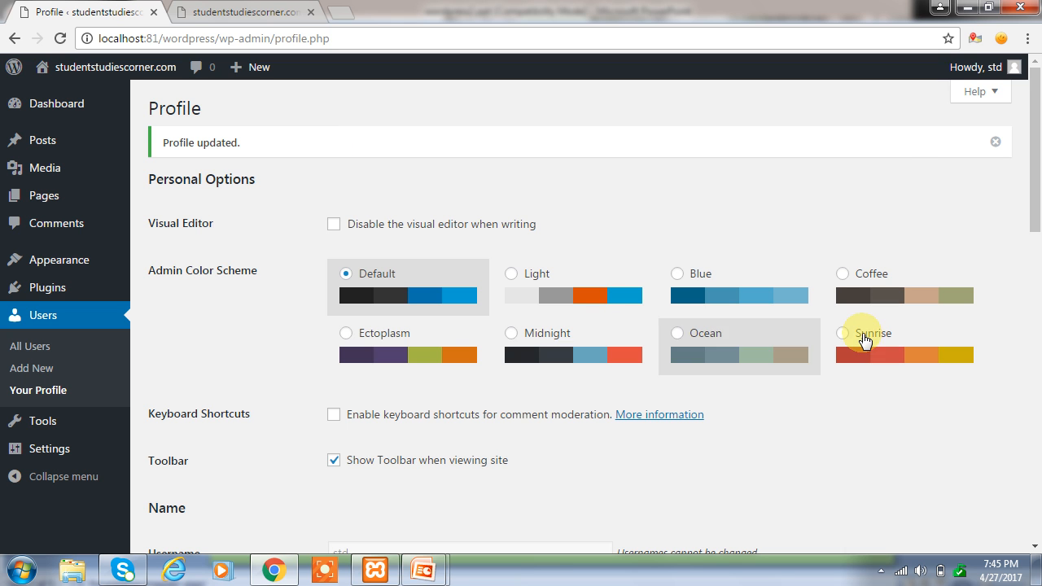
# Step: Fill in the user's first name and last name in the profile
pyautogui.moveTo(1034, 209); pyautogui.dragTo(1037, 297)
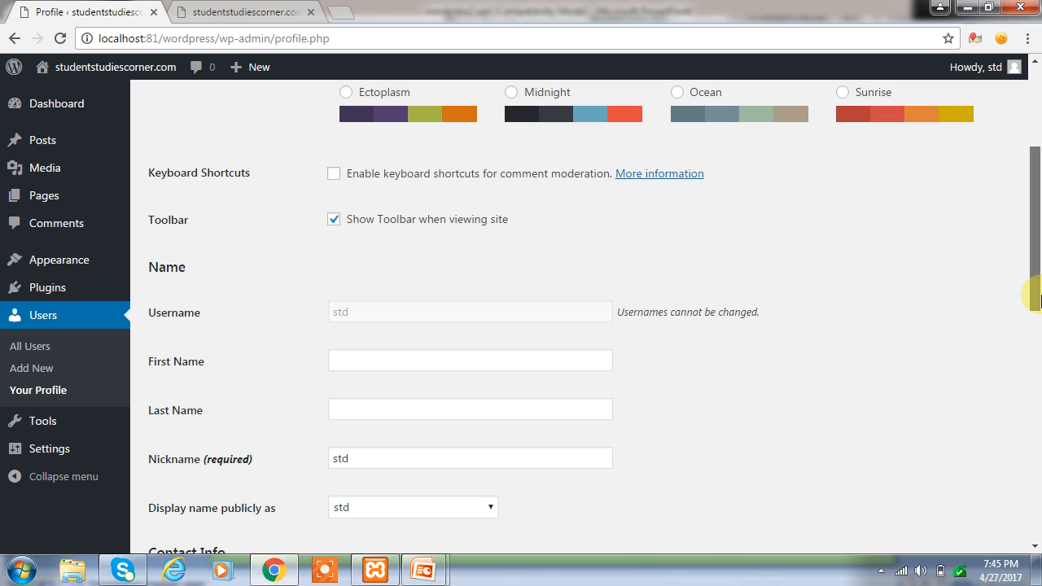
pyautogui.click(381, 362)
pyautogui.write('Ma')
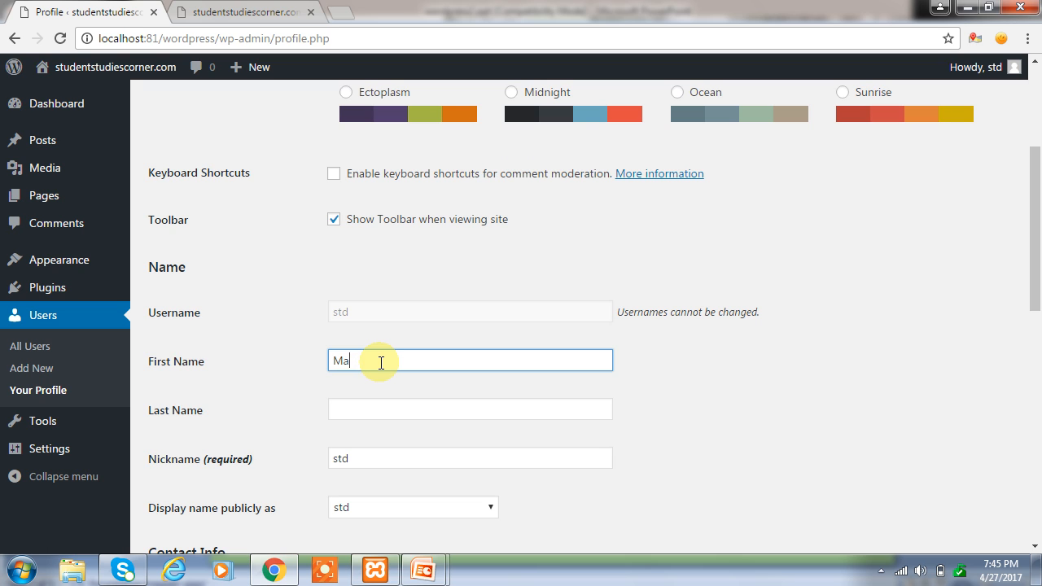
pyautogui.write('leeha')
pyautogui.press('Tab')
pyautogui.write('Shah')
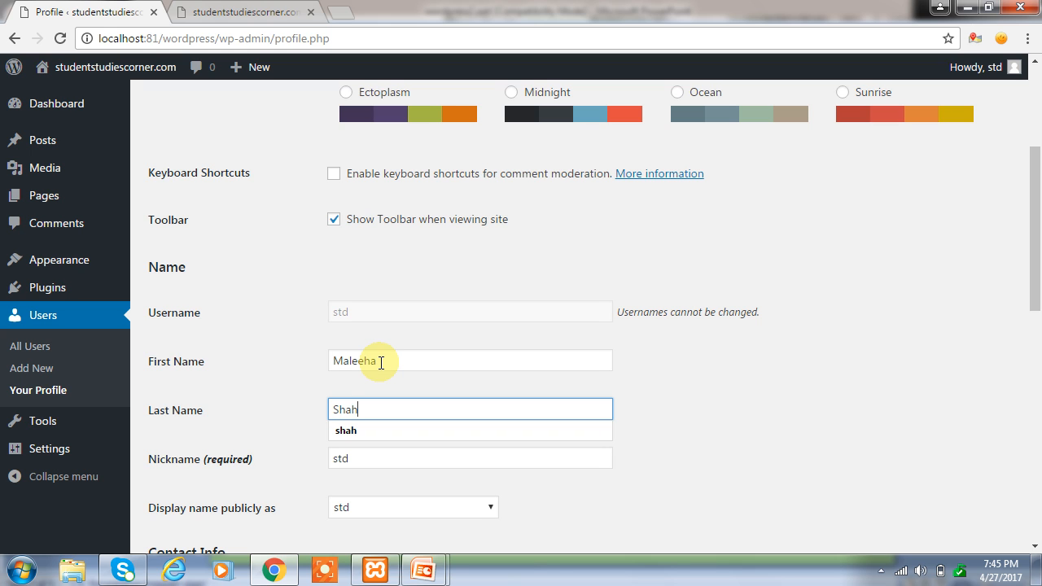
pyautogui.press('Tab')
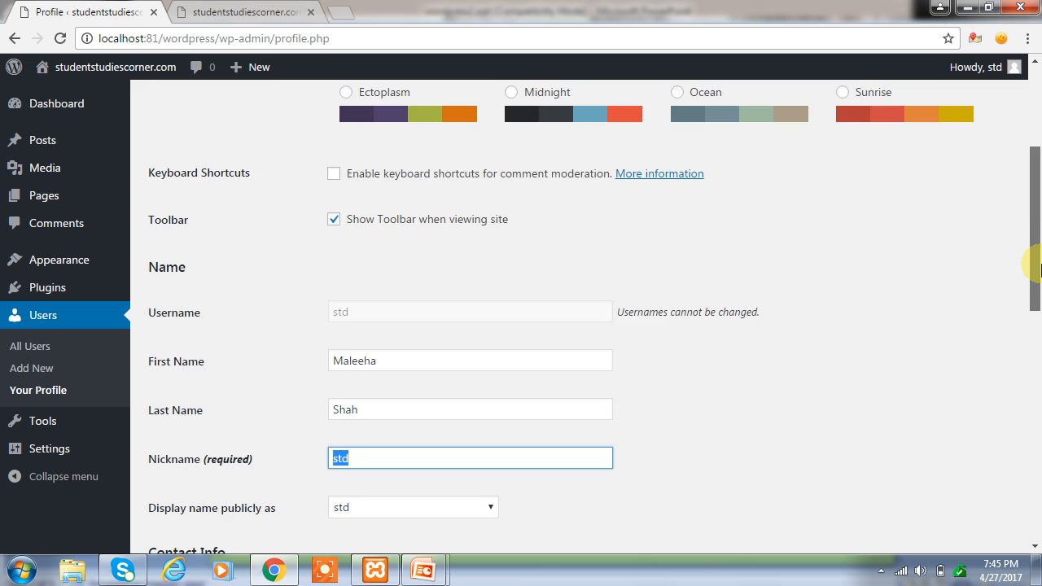
# Step: Set 'Display name publicly as' to the full first-and-last name and update the profile
pyautogui.moveTo(1032, 256); pyautogui.dragTo(1037, 306)
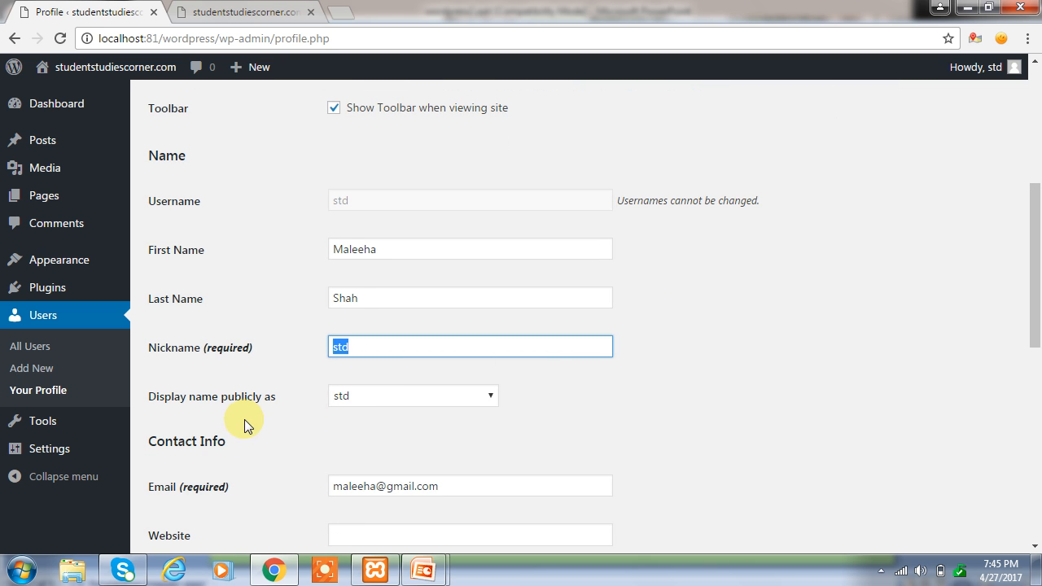
pyautogui.click(485, 399)
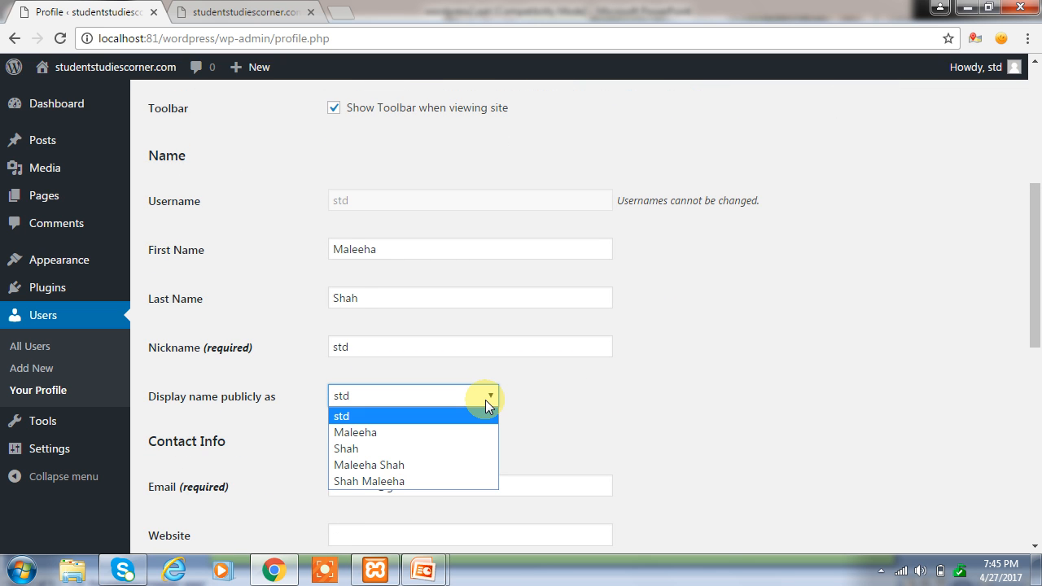
pyautogui.click(460, 466)
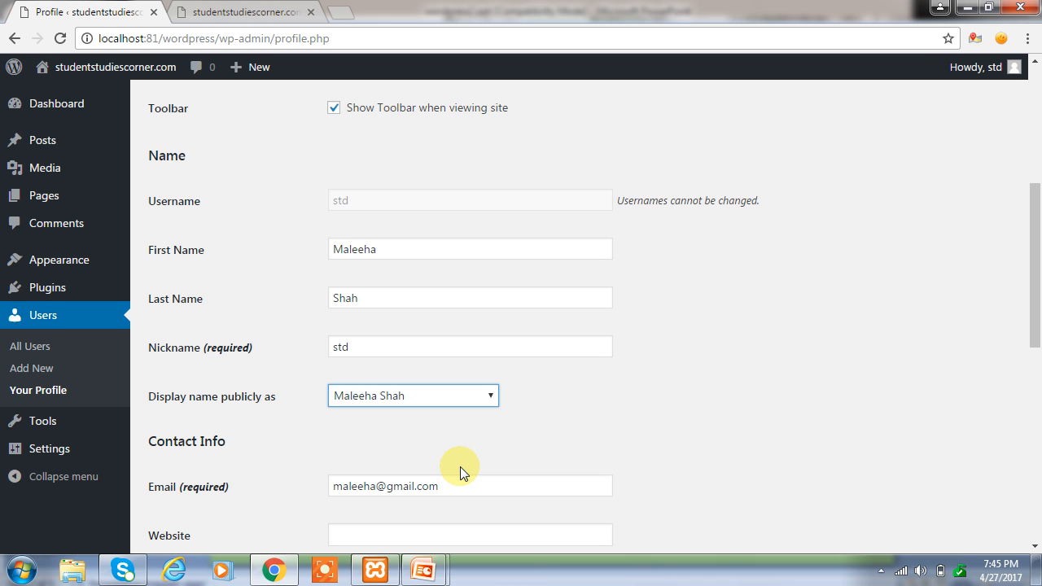
pyautogui.moveTo(1032, 285); pyautogui.dragTo(1039, 484)
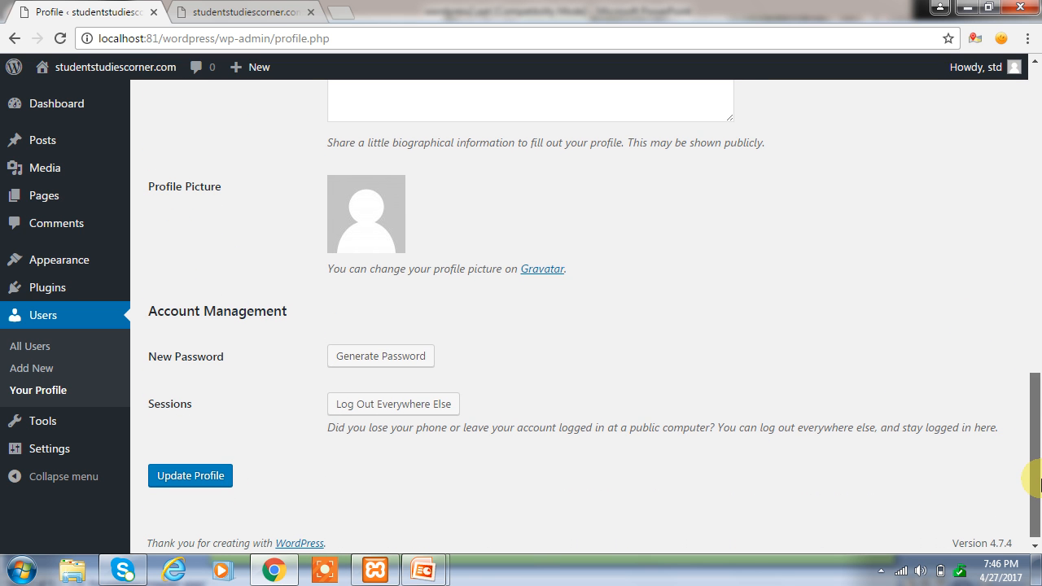
pyautogui.click(207, 478)
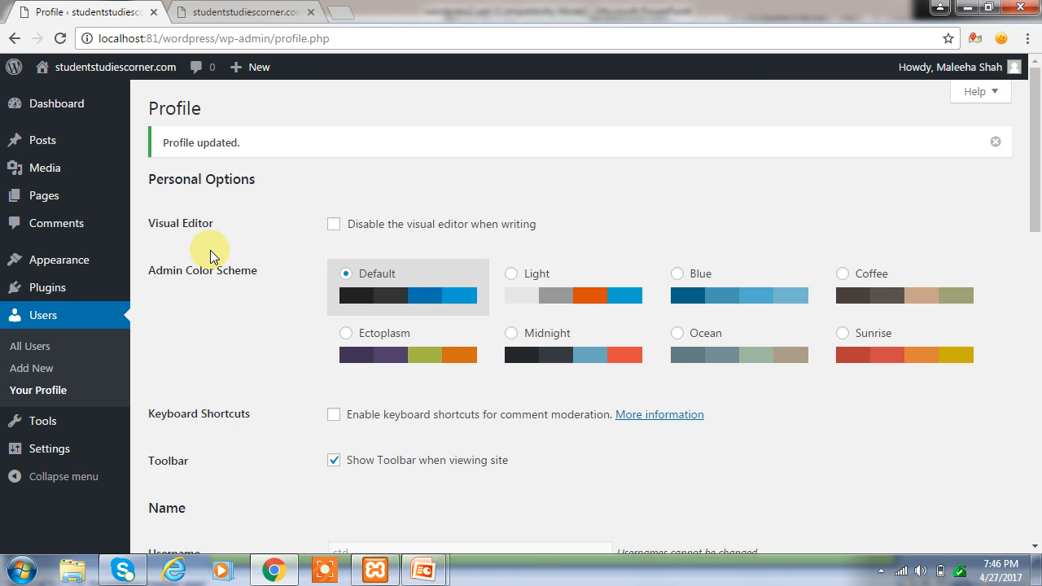
# Step: Reload the site front page and check the Howdy greeting shows the full name
pyautogui.click(203, 11)
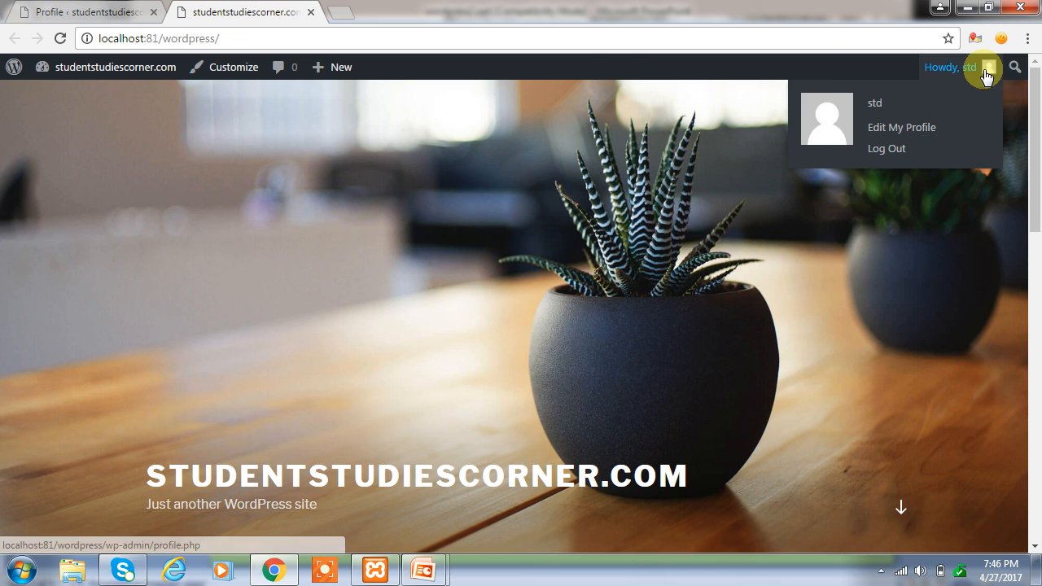
pyautogui.click(58, 42)
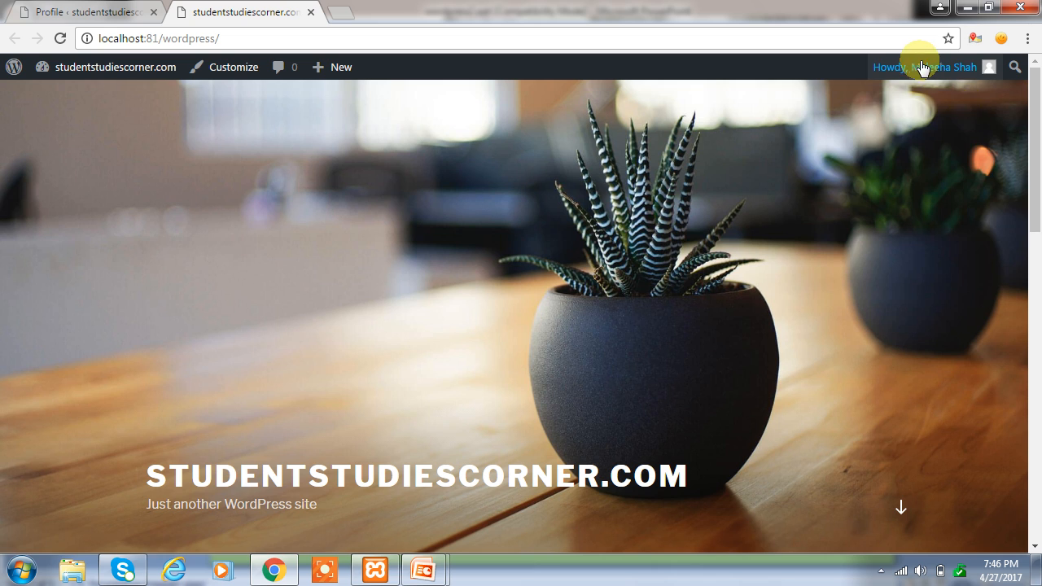
pyautogui.moveTo(924, 65)
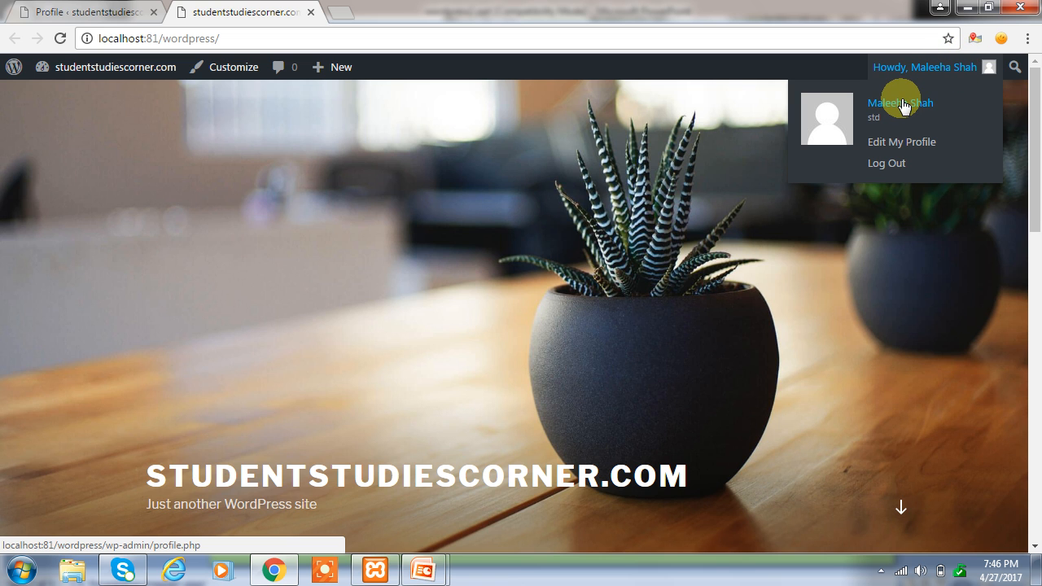
# Step: Review the Profile page's Email, Website and Biographical Info fields down to Account Management
pyautogui.click(45, 12)
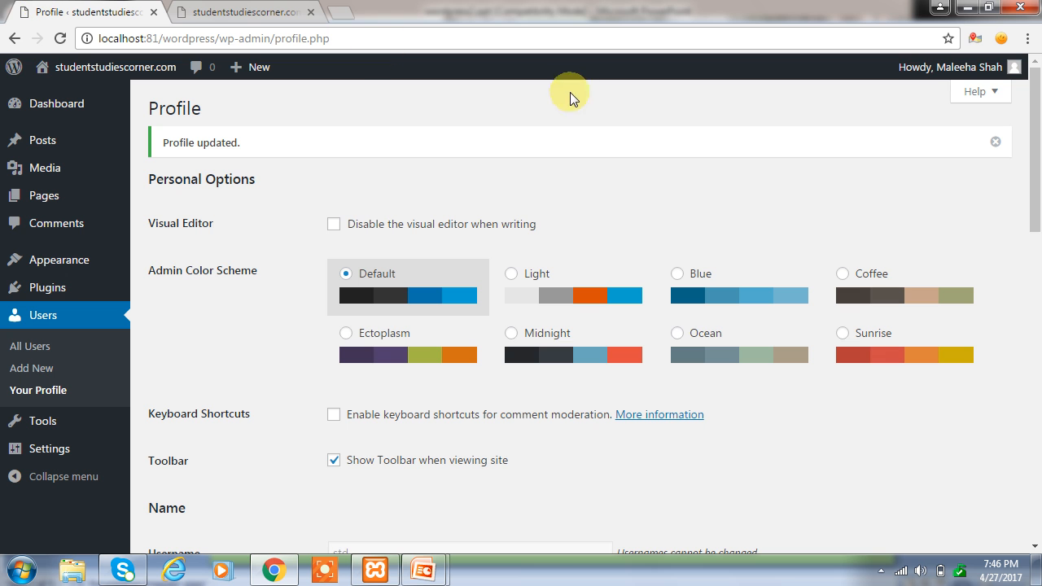
pyautogui.moveTo(1034, 209); pyautogui.dragTo(1038, 395)
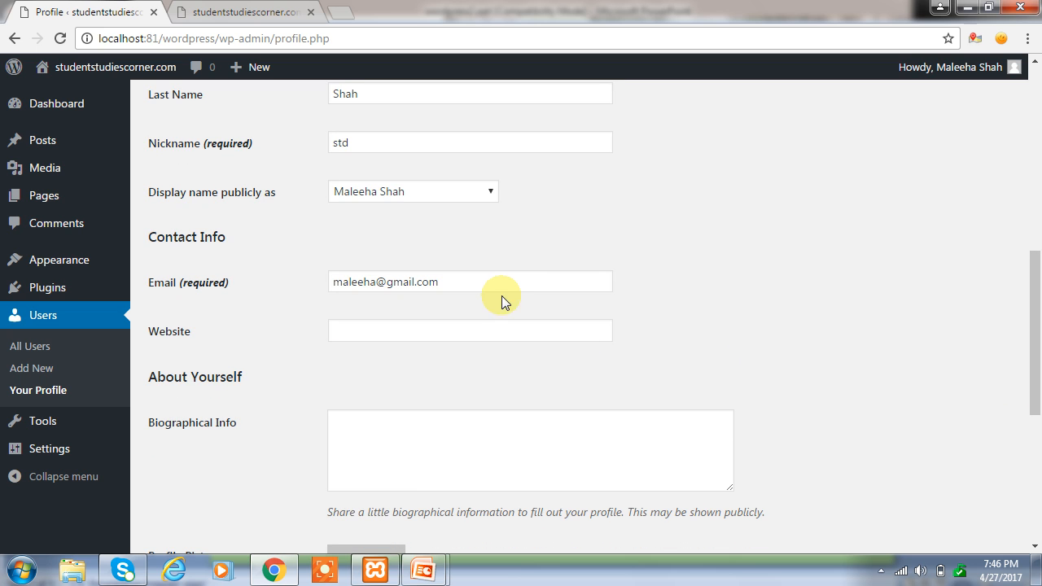
pyautogui.click(469, 286)
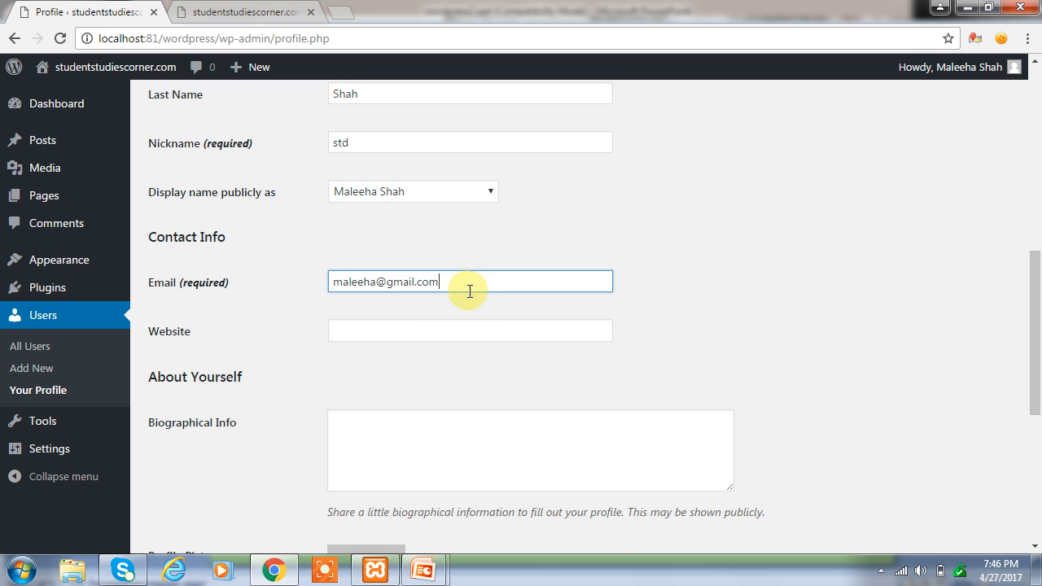
pyautogui.click(482, 329)
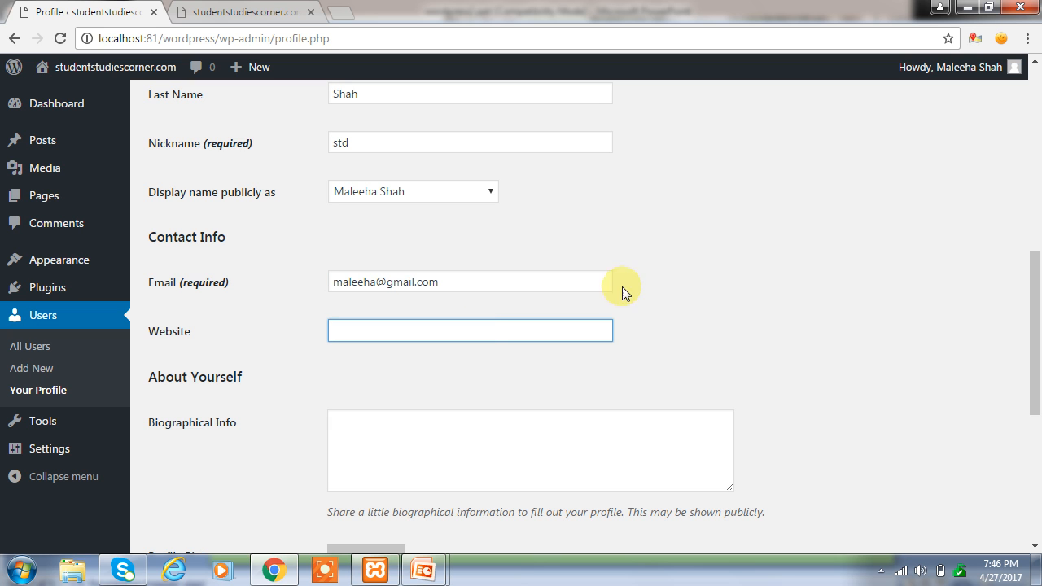
pyautogui.moveTo(1034, 291); pyautogui.dragTo(1037, 350)
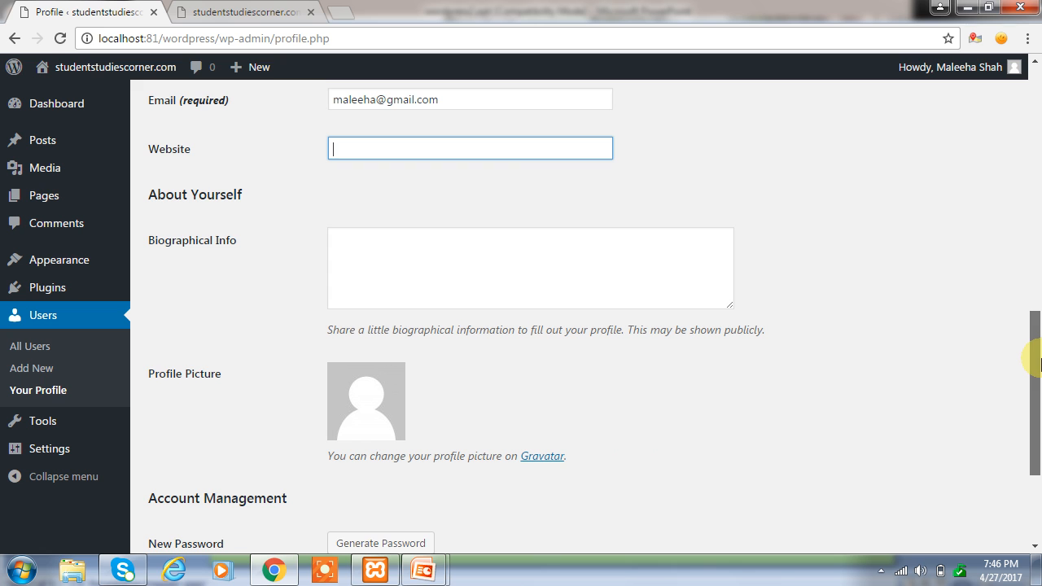
pyautogui.click(413, 279)
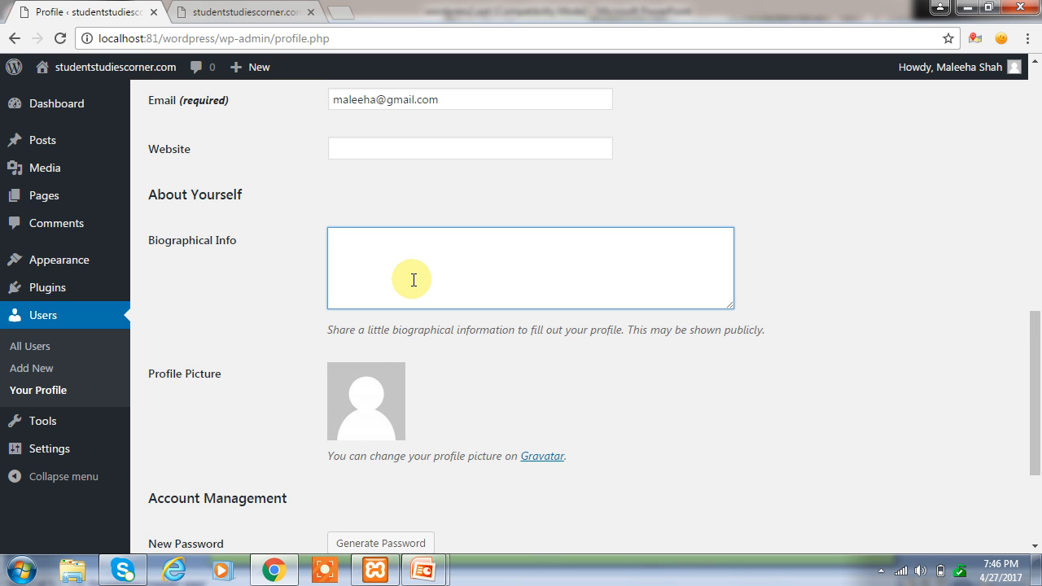
pyautogui.moveTo(1035, 383); pyautogui.dragTo(1036, 427)
pyautogui.click(326, 203)
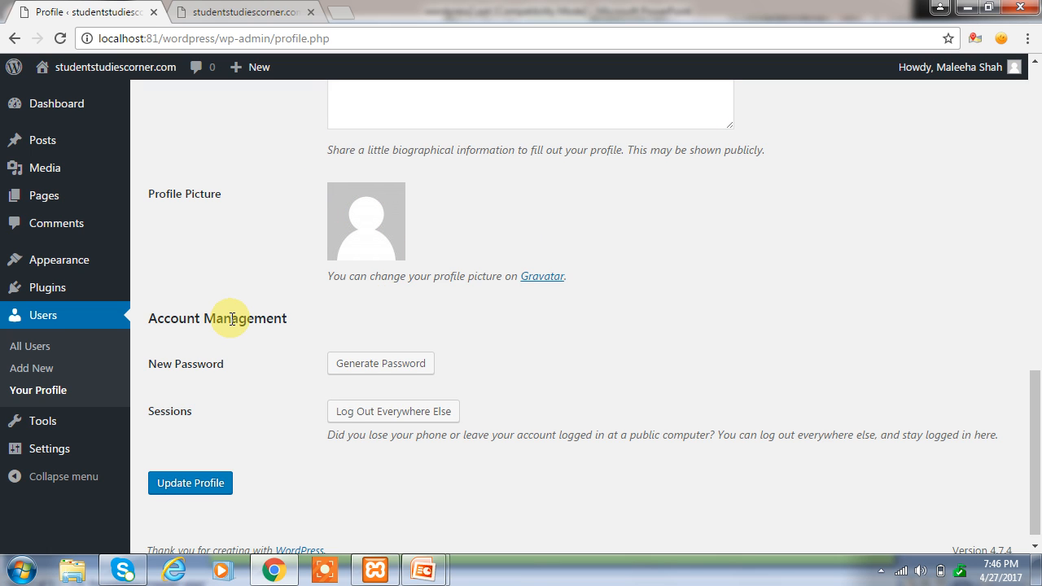
pyautogui.click(370, 365)
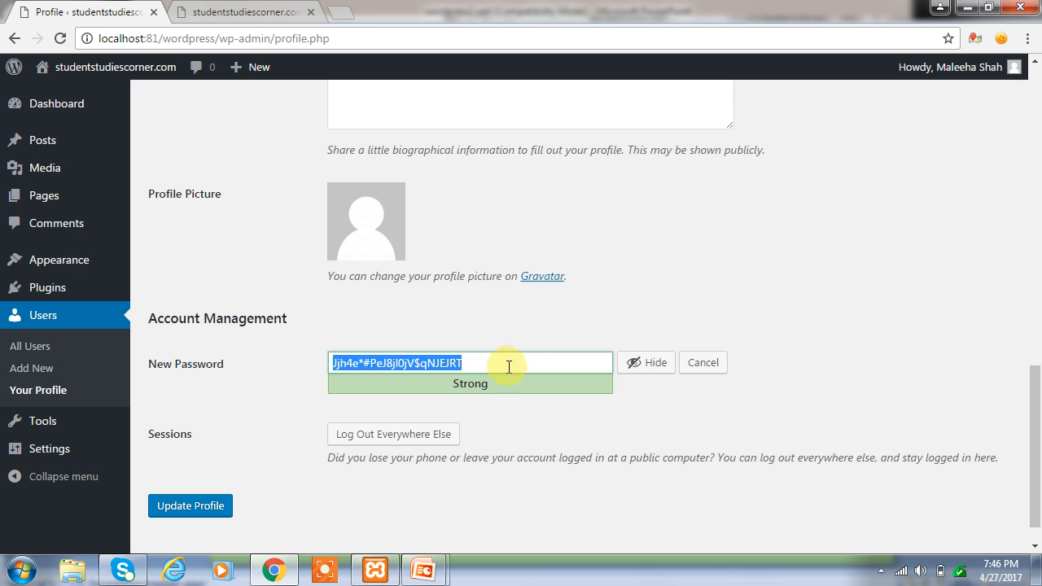
pyautogui.moveTo(497, 363); pyautogui.dragTo(340, 376)
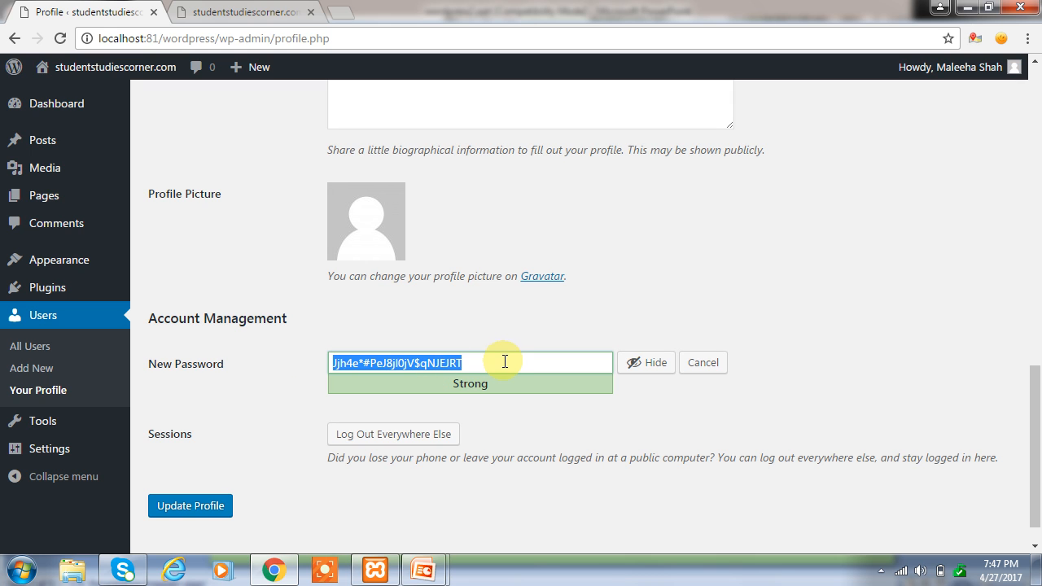
pyautogui.moveTo(505, 363); pyautogui.dragTo(306, 386)
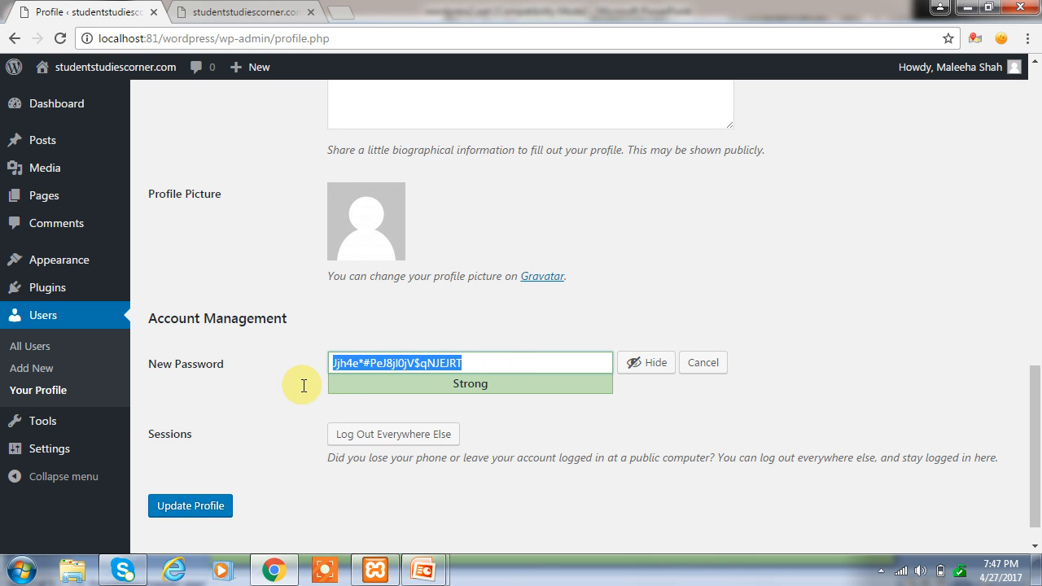
pyautogui.click(647, 362)
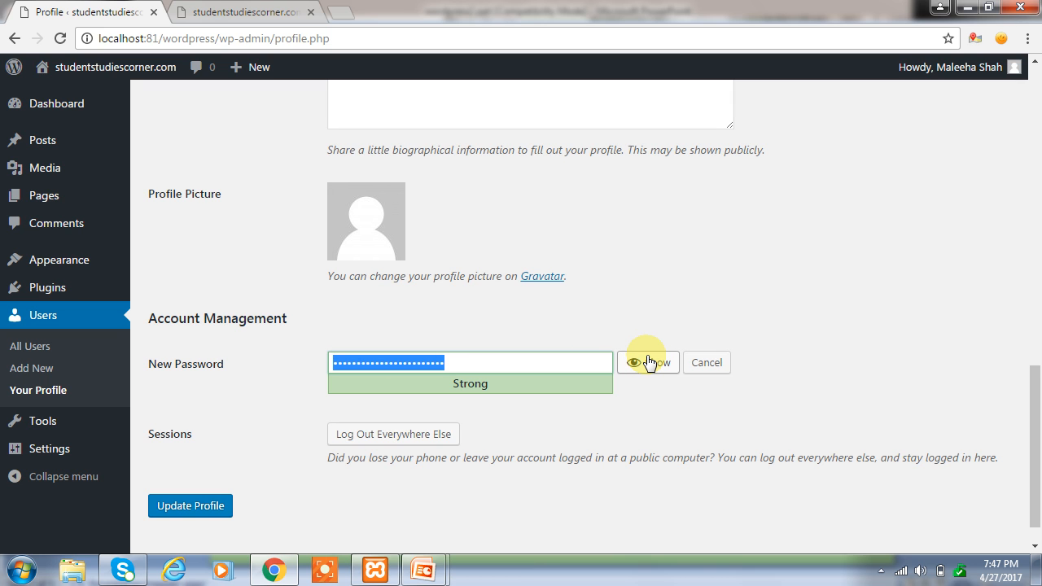
pyautogui.click(684, 365)
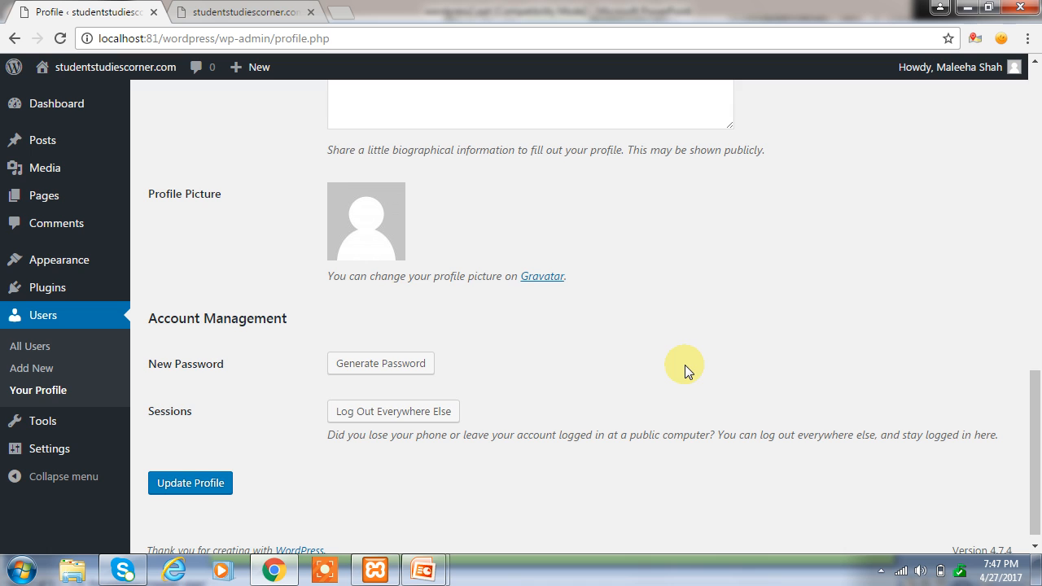
pyautogui.moveTo(1040, 423); pyautogui.dragTo(1041, 439)
# Step: Save the profile again with Update Profile so the 'Profile updated' notice shows
pyautogui.click(203, 469)
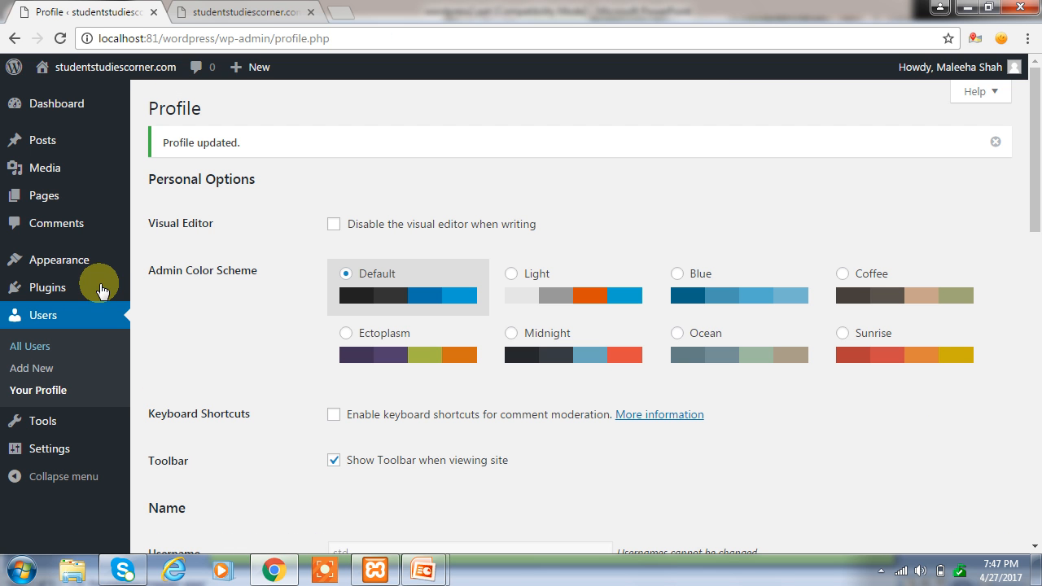
pyautogui.moveTo(45, 141)
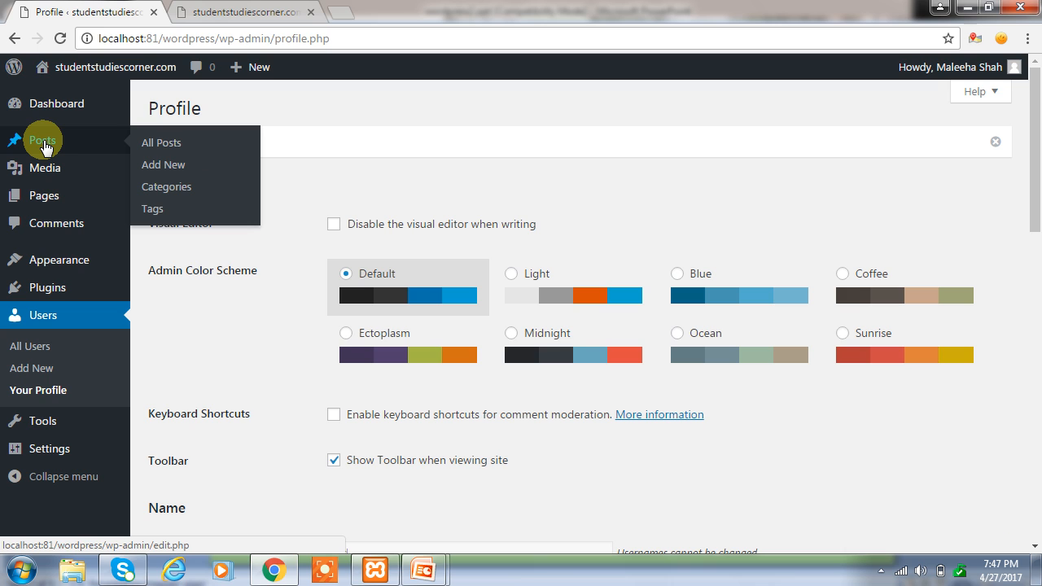
pyautogui.moveTo(42, 111)
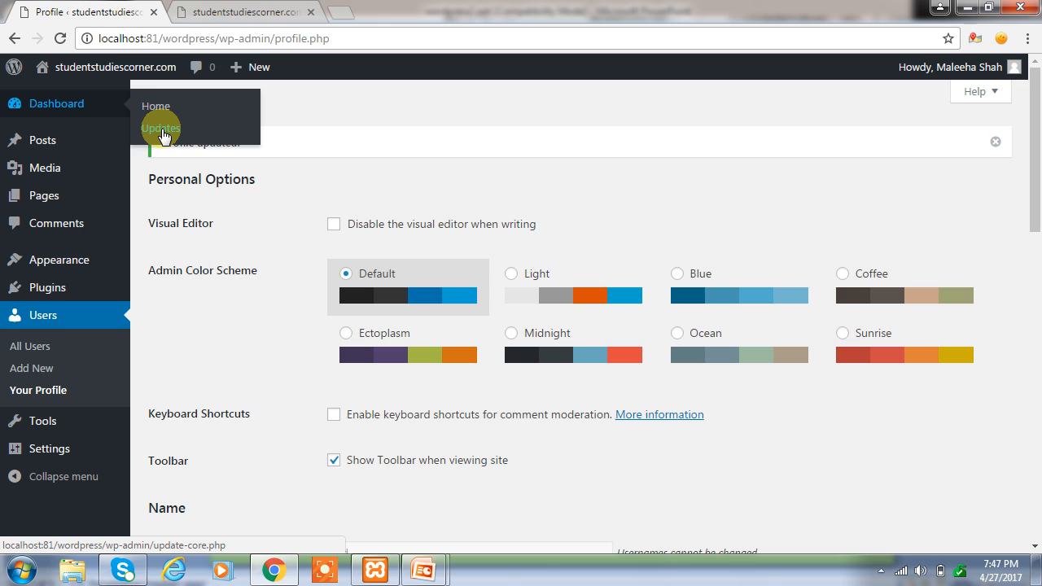
pyautogui.moveTo(44, 144)
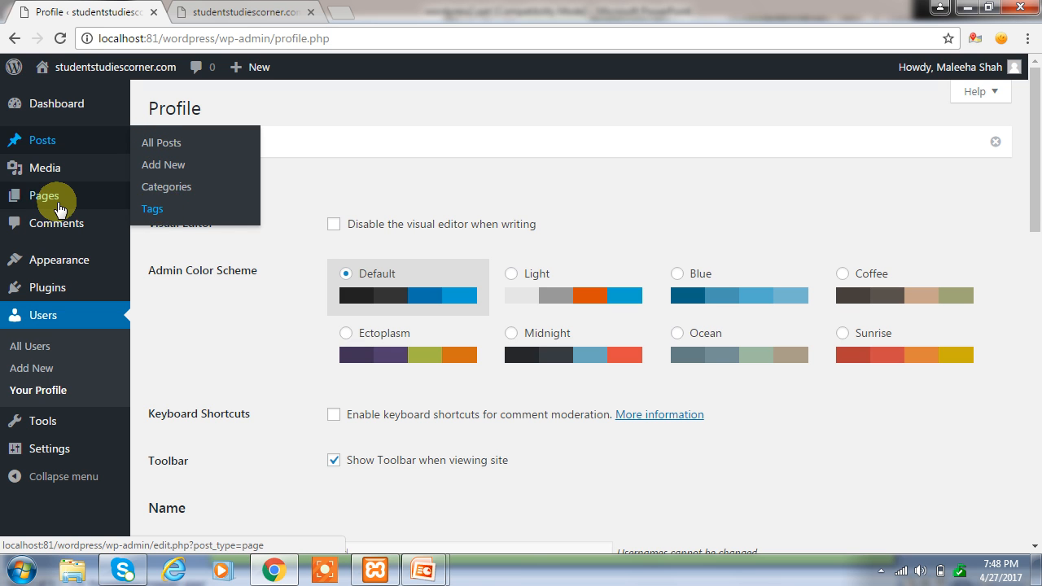
pyautogui.moveTo(54, 206)
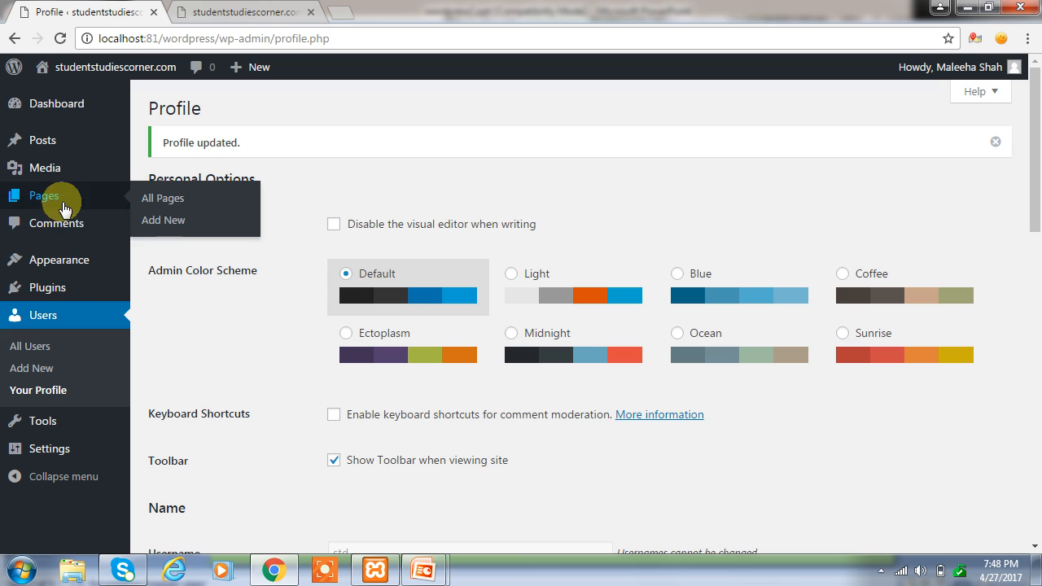
pyautogui.moveTo(56, 179)
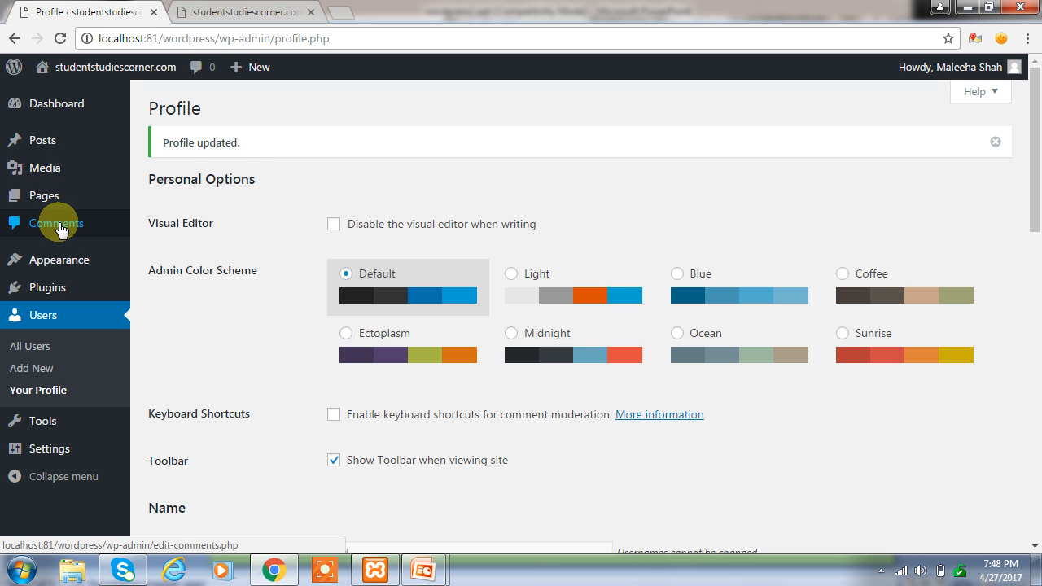
pyautogui.moveTo(65, 262)
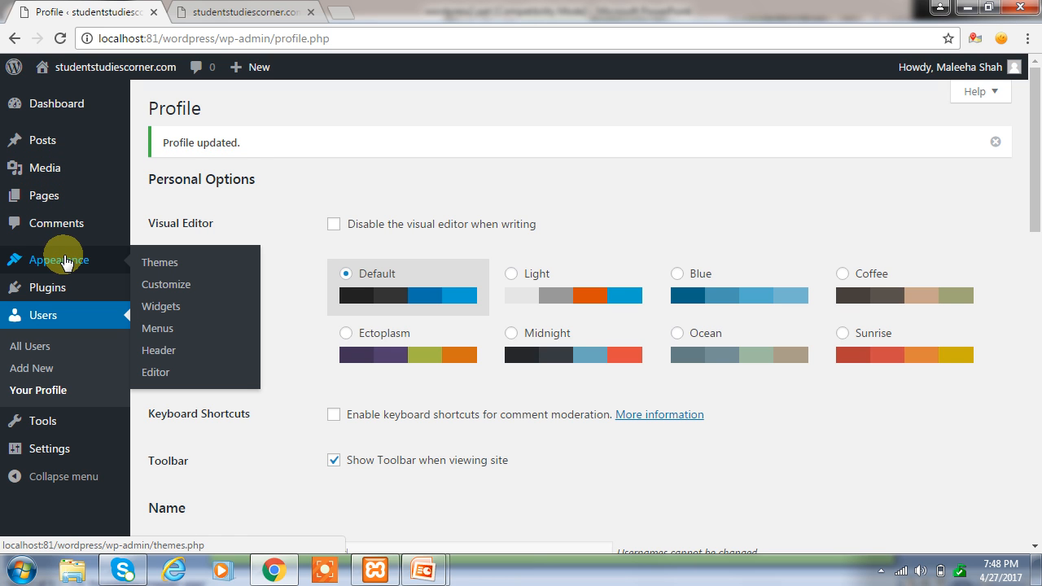
# Step: Visit Appearance > Themes, then open All Posts, which lists only 'Hello world!'
pyautogui.click(157, 274)
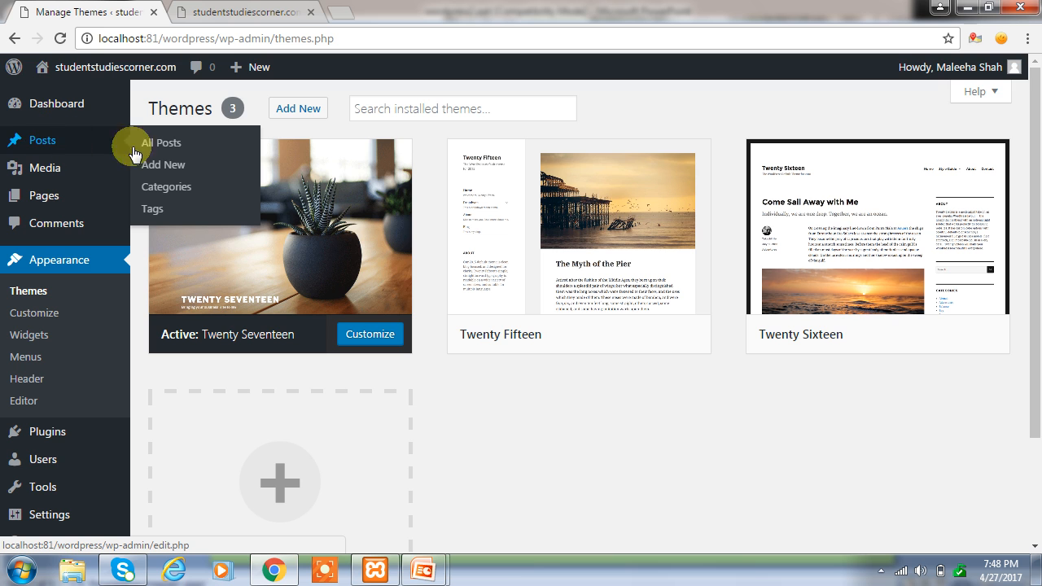
pyautogui.click(165, 143)
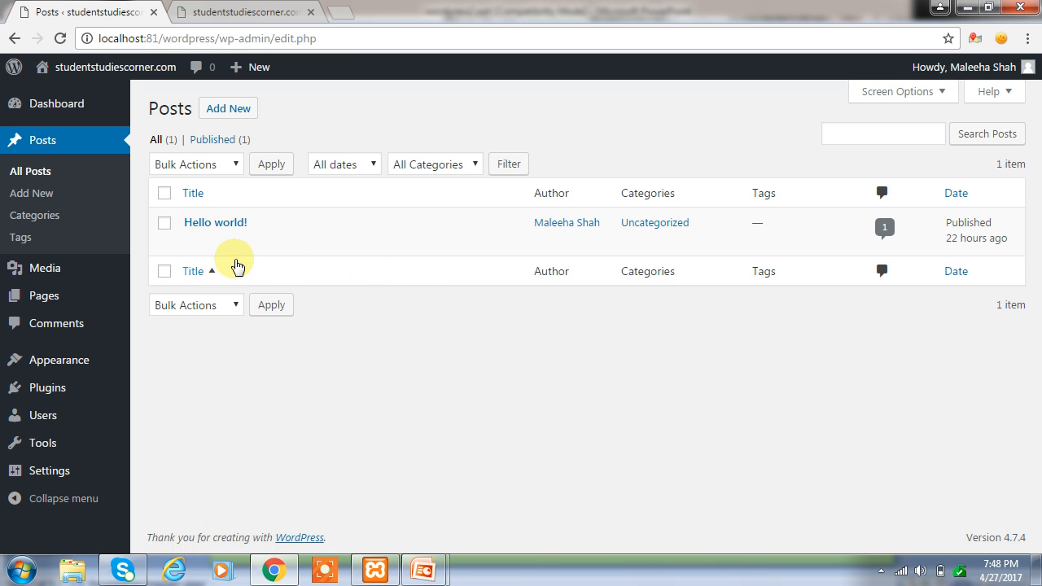
pyautogui.moveTo(204, 235)
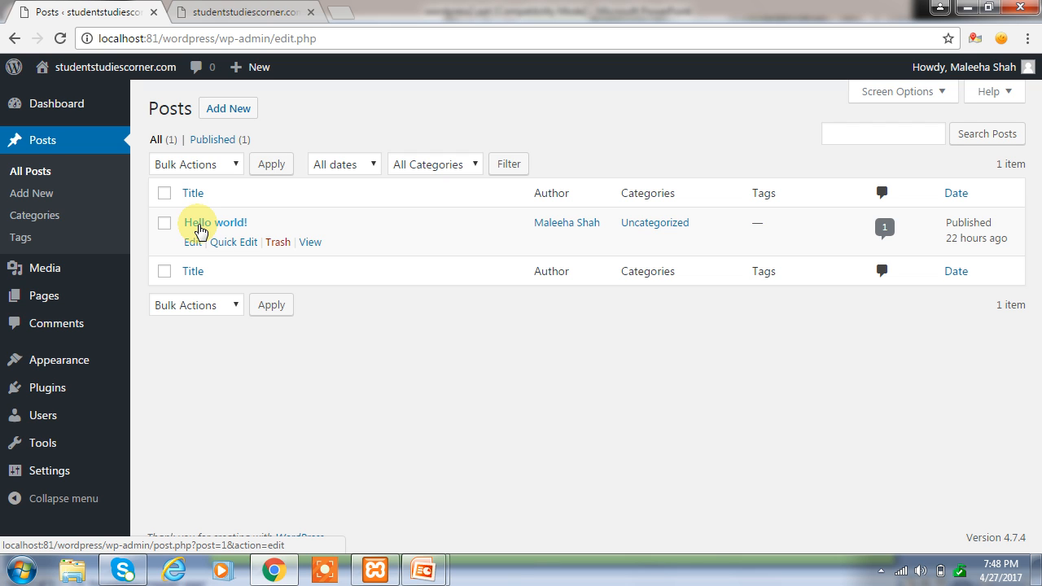
# Step: Scroll through the site homepage with its potted-plant header, then return to the Posts admin tab
pyautogui.click(236, 11)
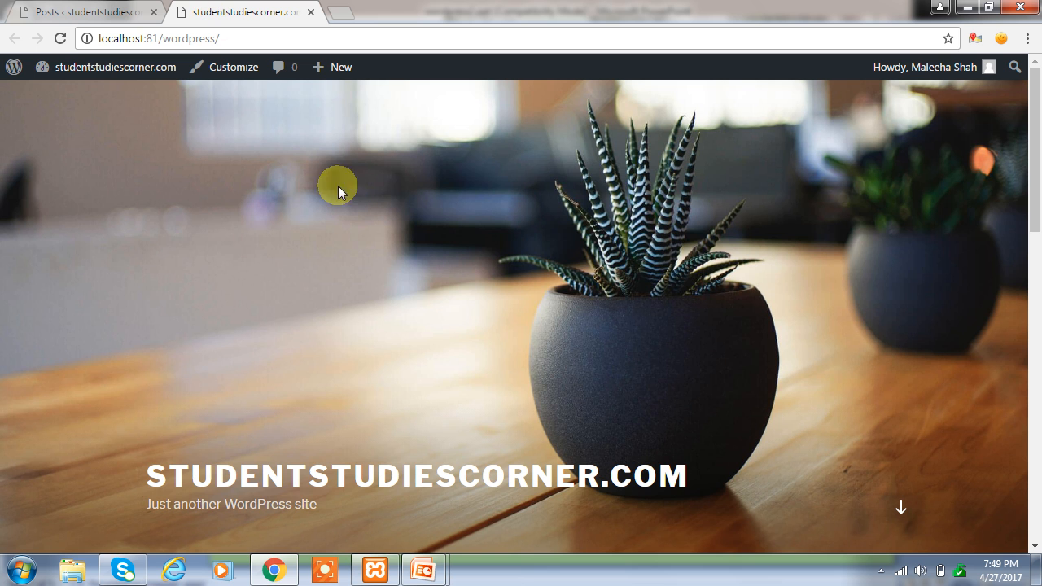
pyautogui.moveTo(1033, 214); pyautogui.dragTo(1039, 324)
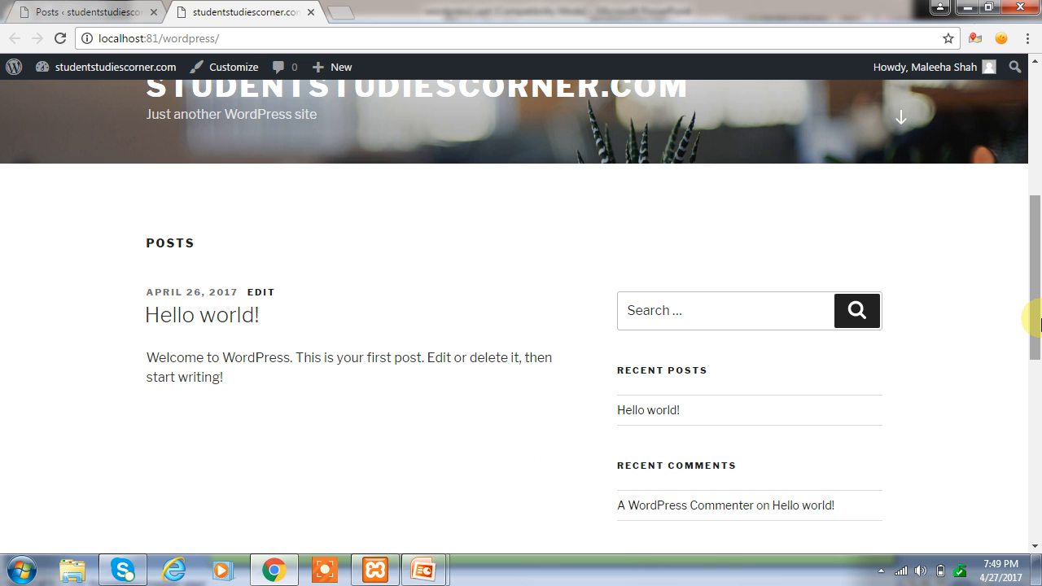
pyautogui.moveTo(1040, 324); pyautogui.dragTo(1039, 162)
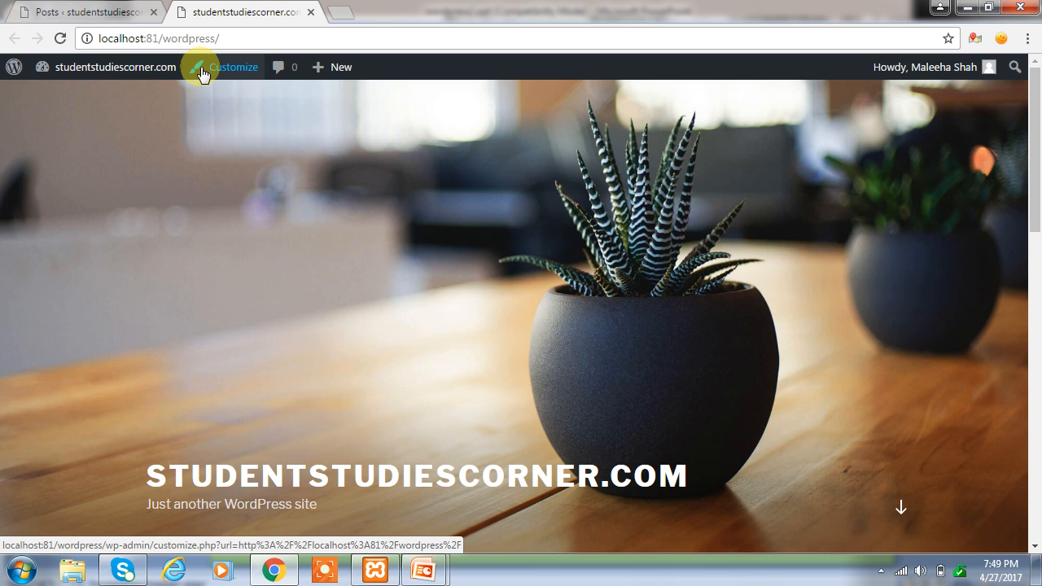
pyautogui.click(46, 7)
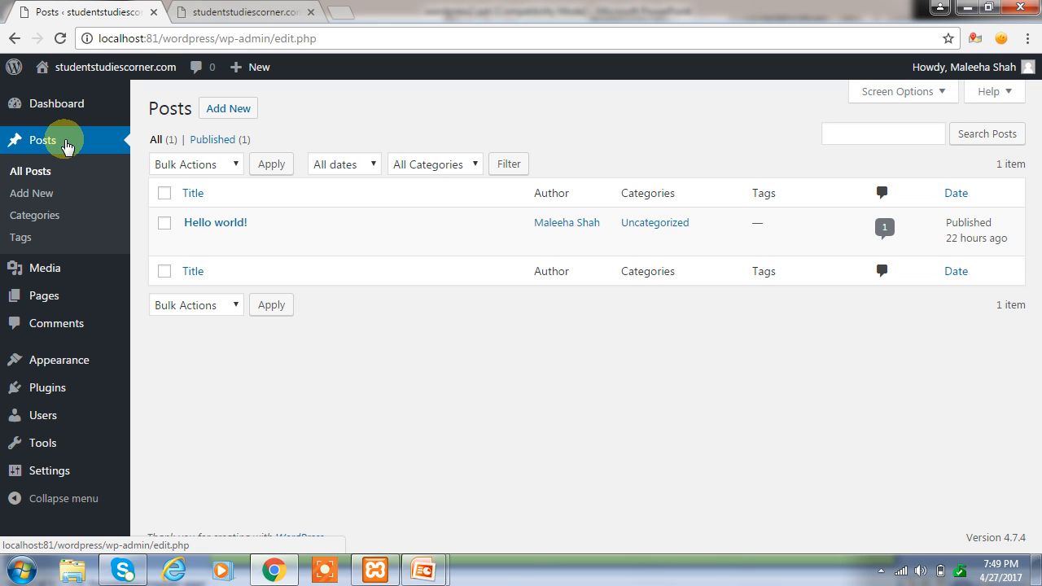
# Step: Add a new post titled 'WordPress Tutorials' and place the cursor in its body
pyautogui.click(33, 198)
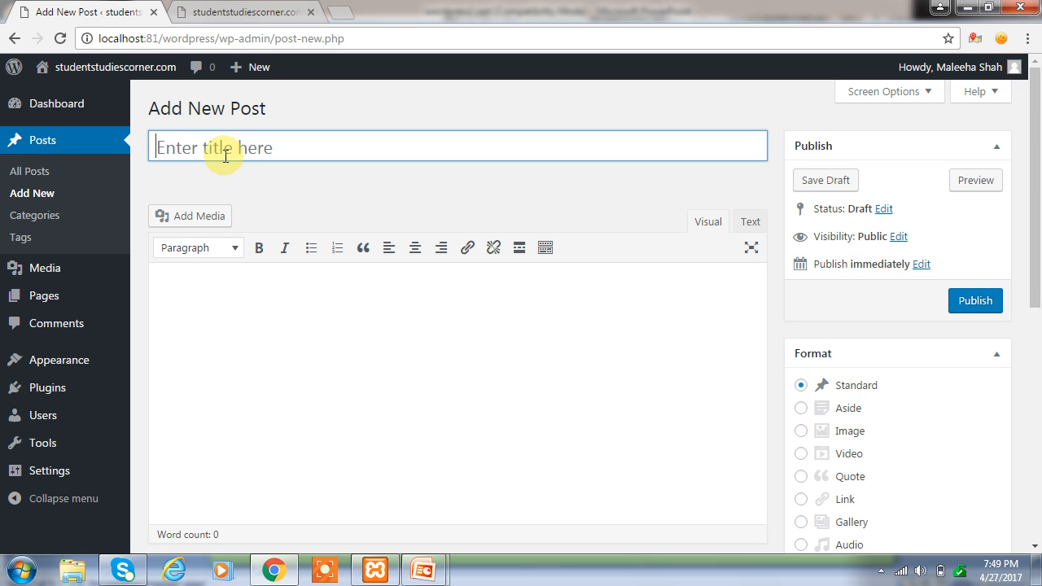
pyautogui.write('Word')
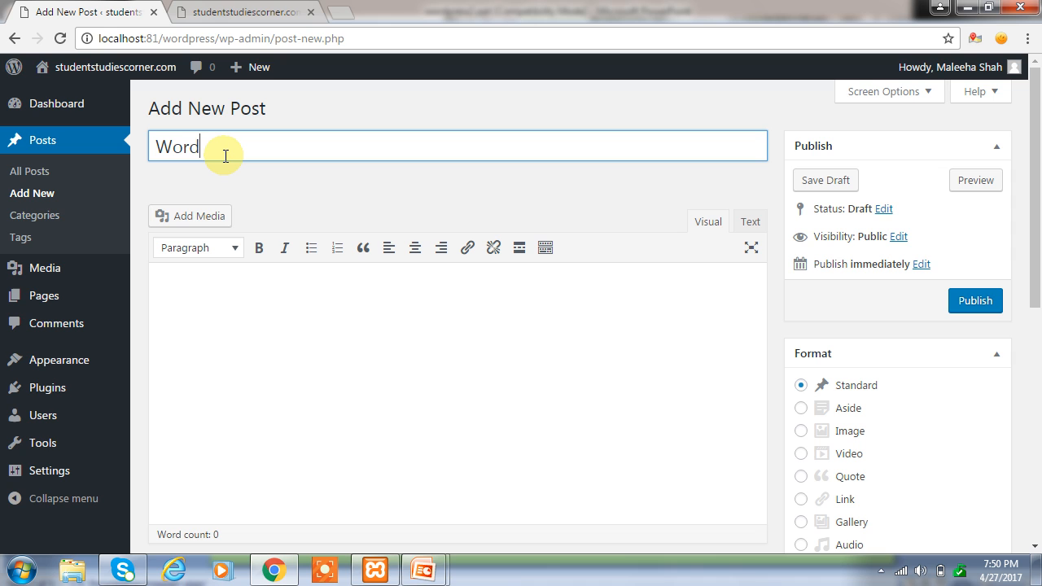
pyautogui.write('Press Tutorials')
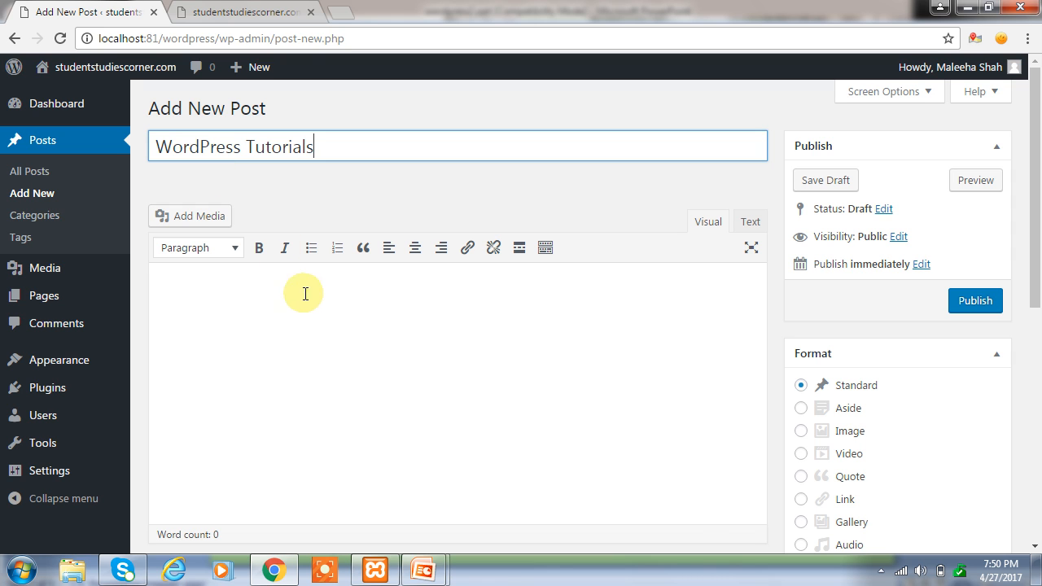
pyautogui.click(318, 324)
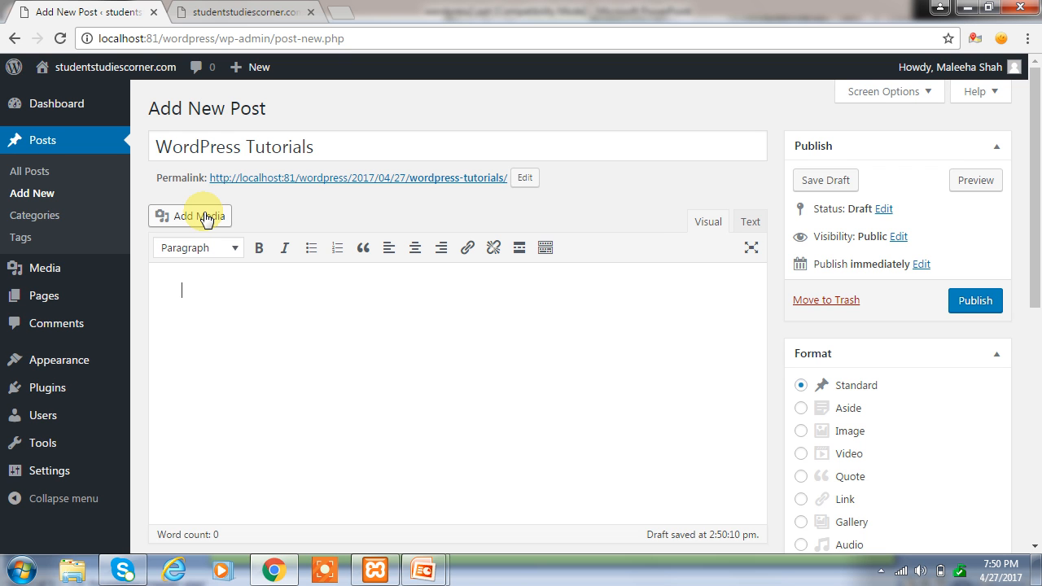
# Step: Upload 1.png from F:\wordpress into the Media Library via Add Media
pyautogui.click(206, 219)
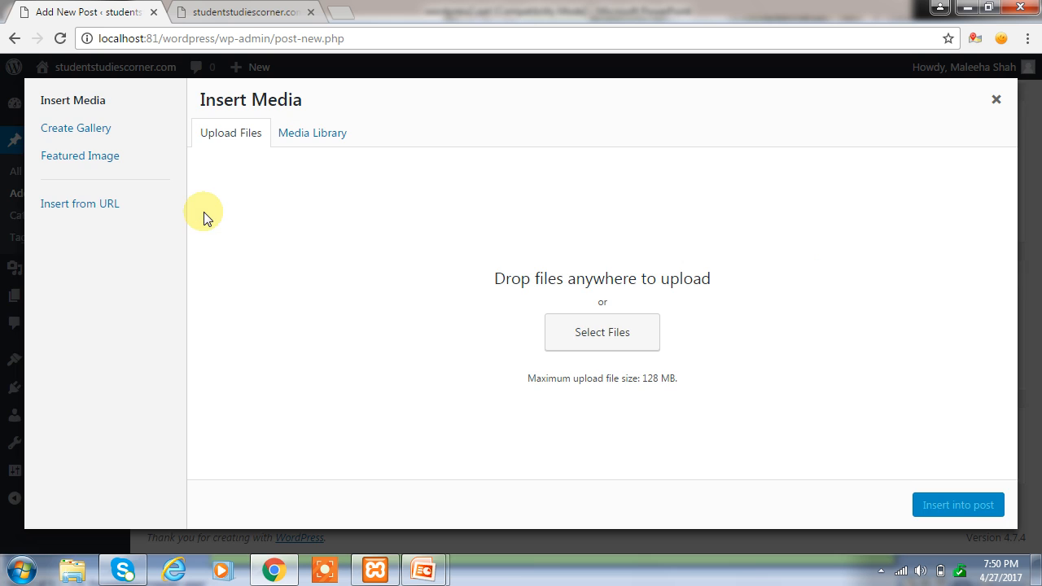
pyautogui.click(602, 331)
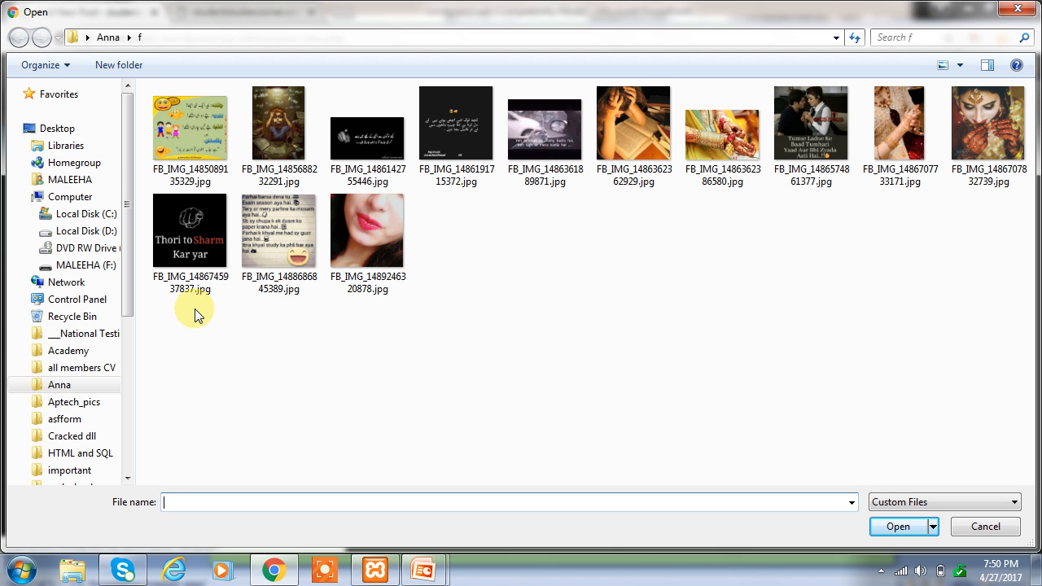
pyautogui.click(60, 150)
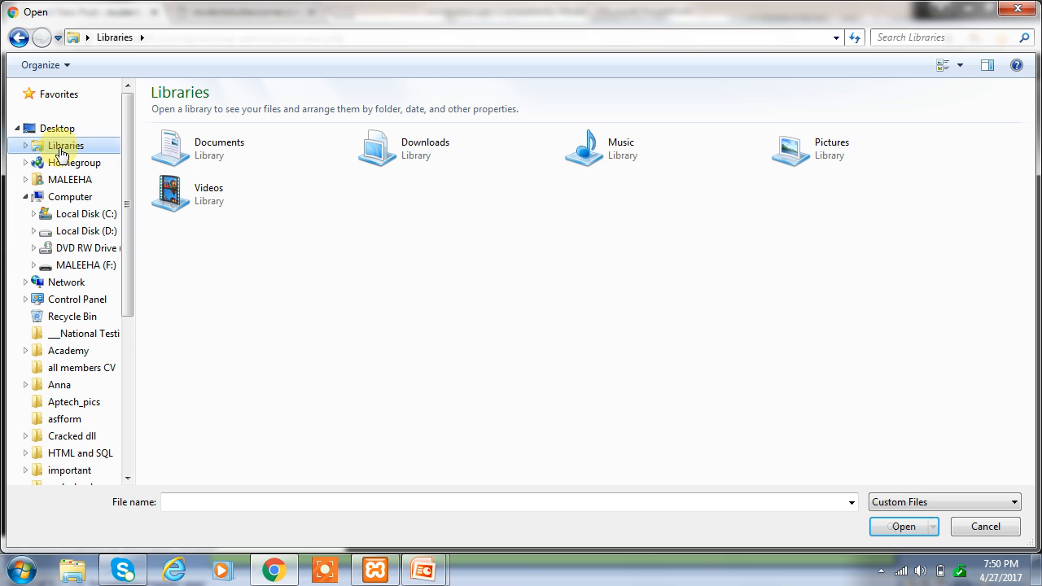
pyautogui.click(102, 269)
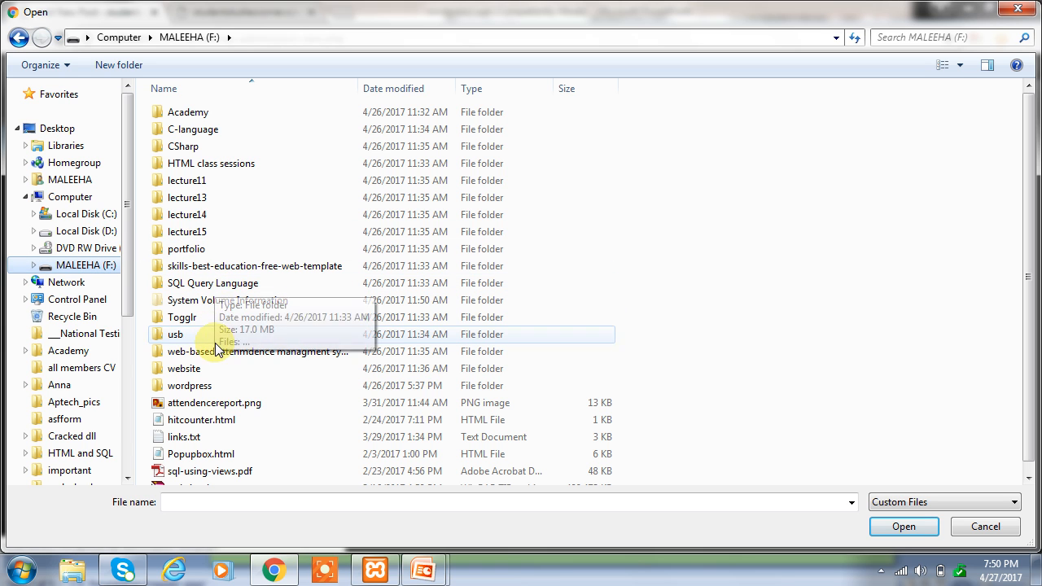
pyautogui.doubleClick(209, 386)
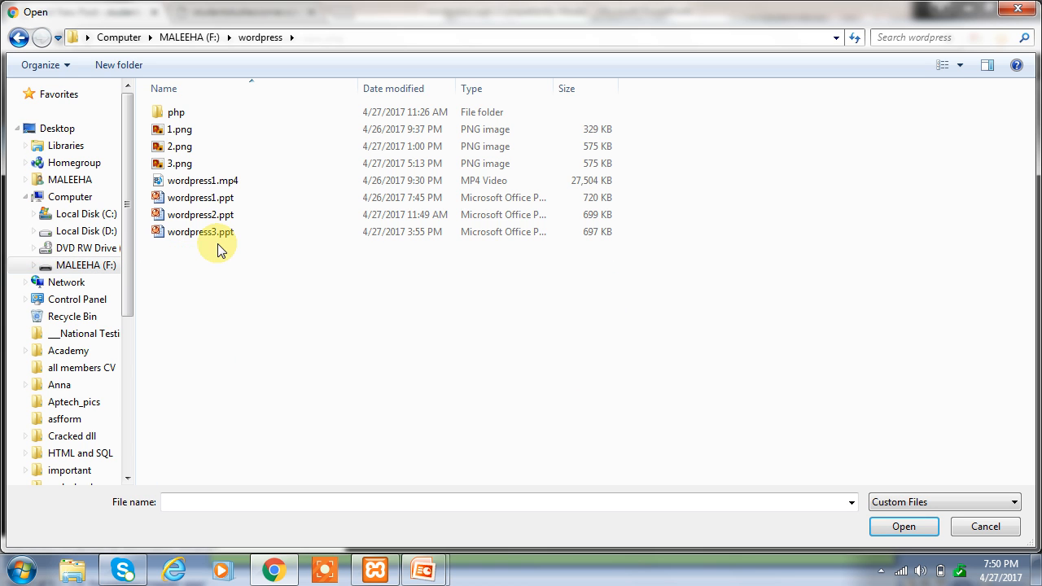
pyautogui.doubleClick(207, 132)
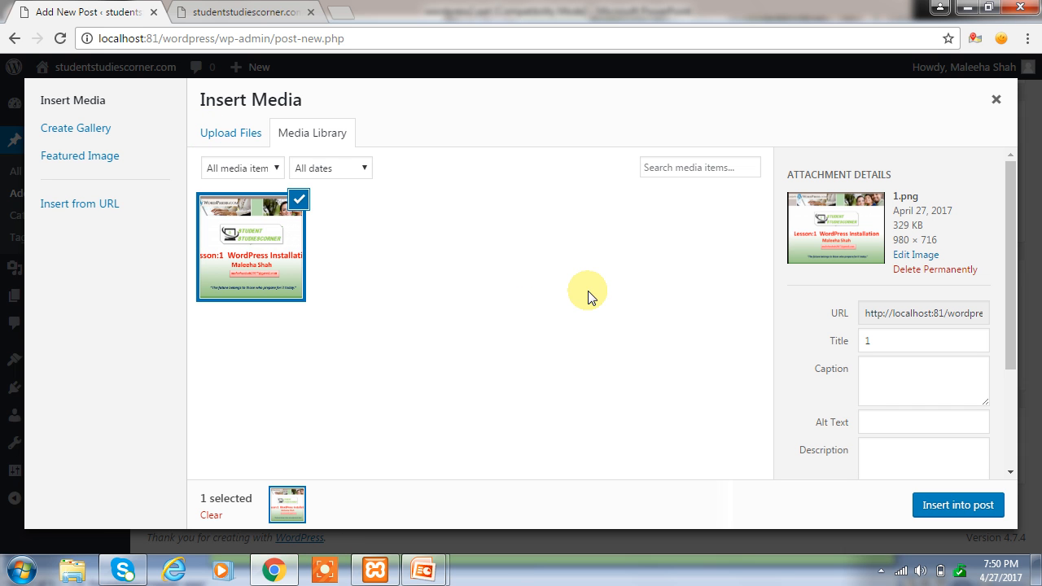
# Step: Insert 1.png into the post and set its alignment to Align center
pyautogui.click(932, 505)
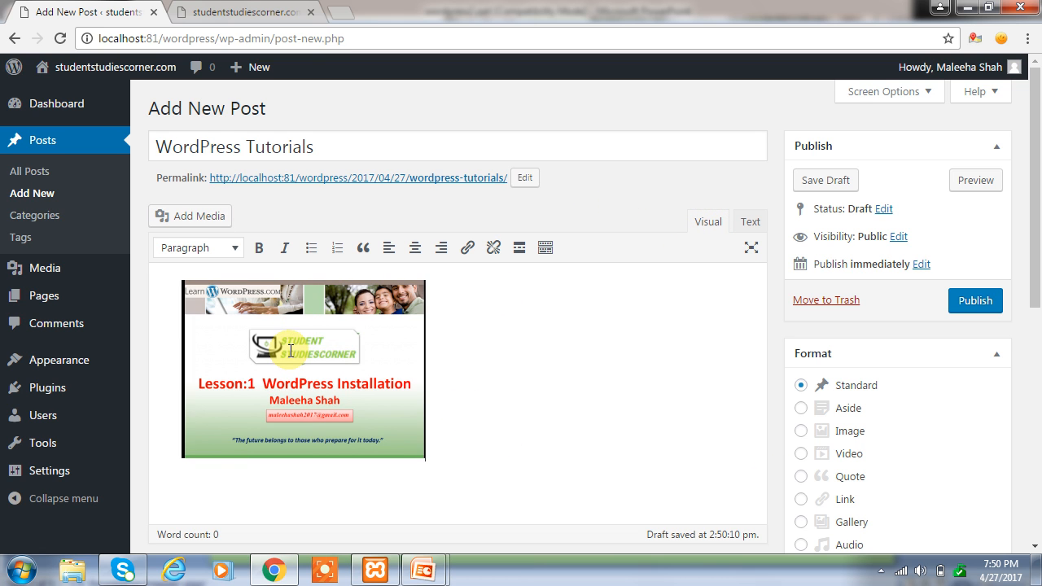
pyautogui.click(268, 312)
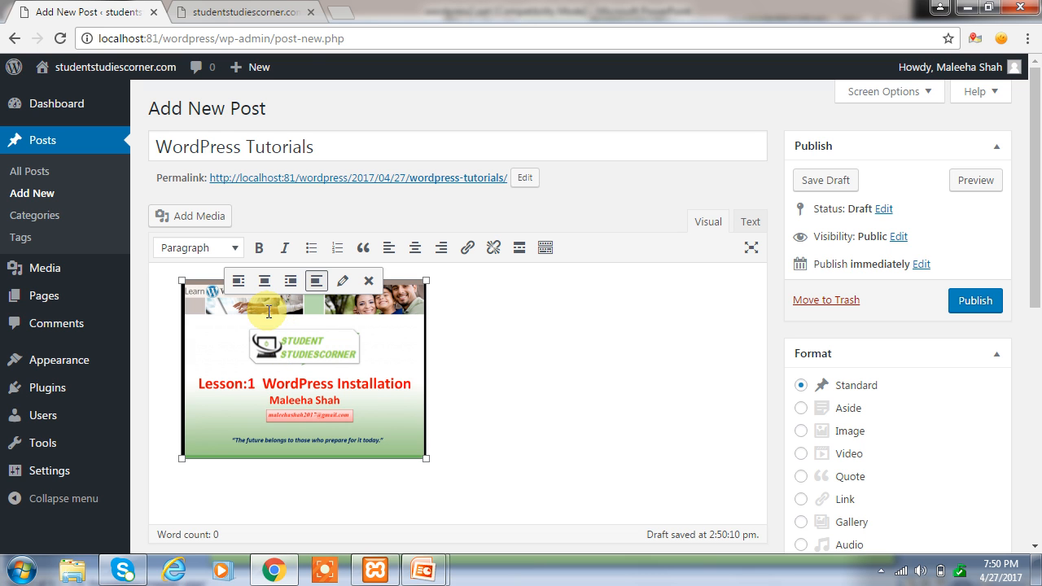
pyautogui.click(290, 281)
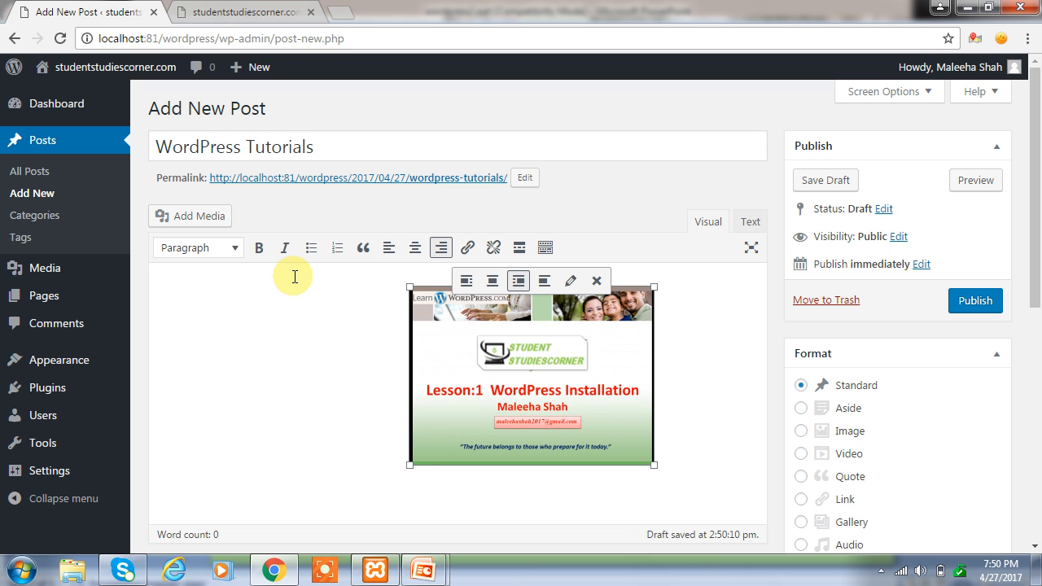
pyautogui.click(492, 281)
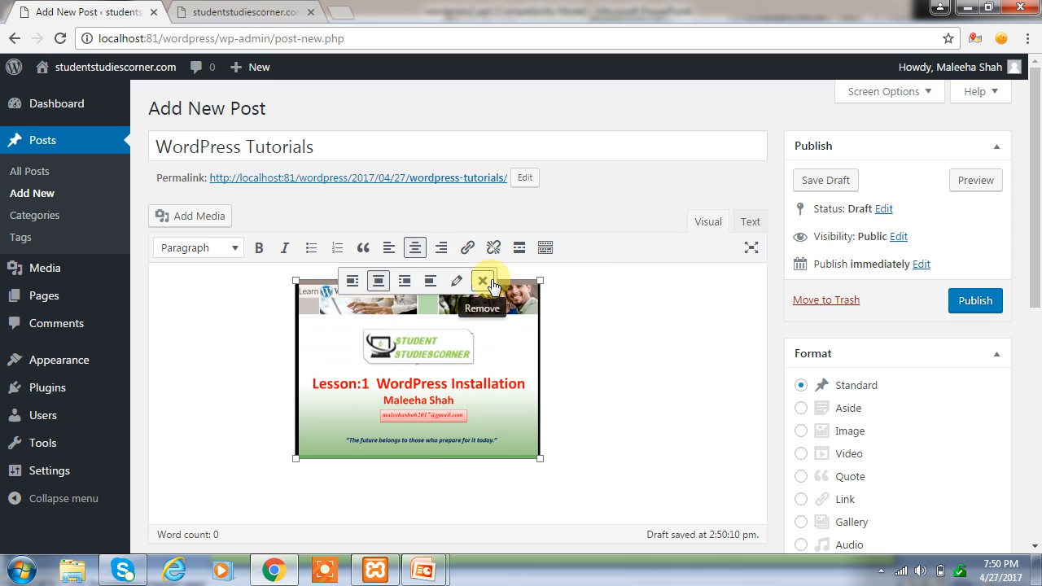
pyautogui.click(653, 348)
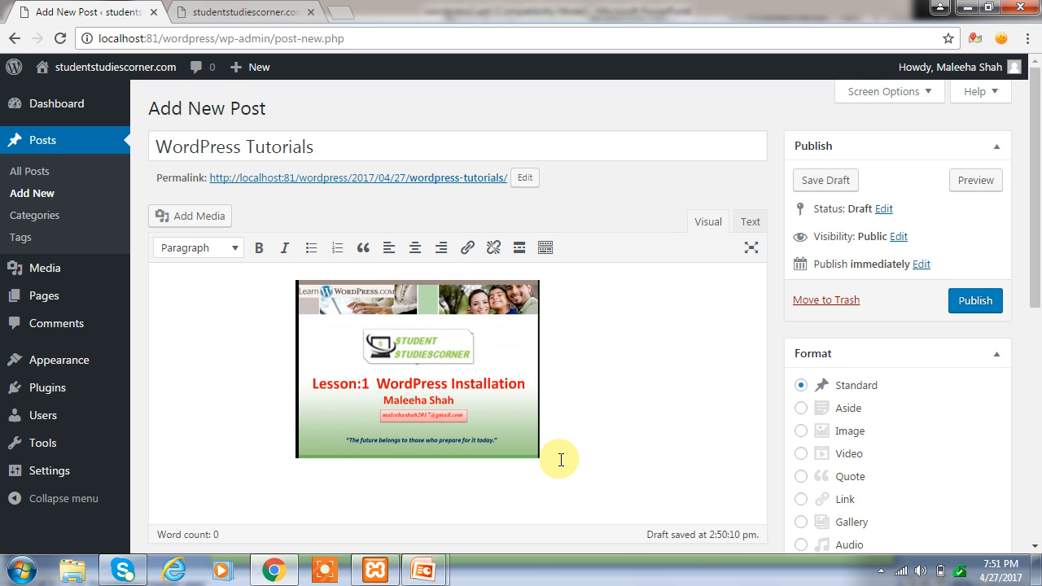
# Step: Type 'Wordpress is a great tool for creating blog.websites...' in a new paragraph below the image
pyautogui.press('Return')
pyautogui.write('Wordpr')
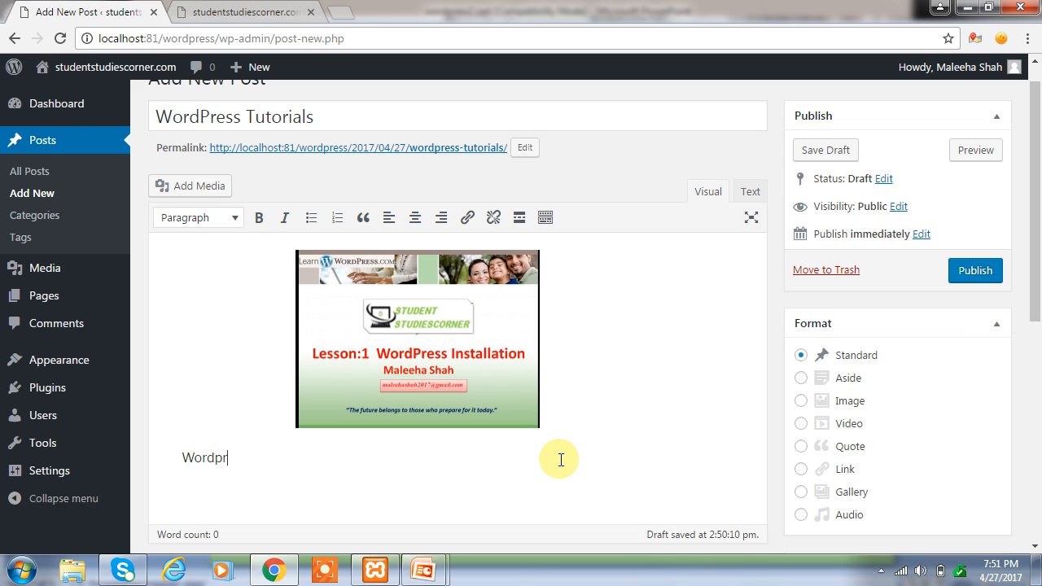
pyautogui.write('ess is a great to')
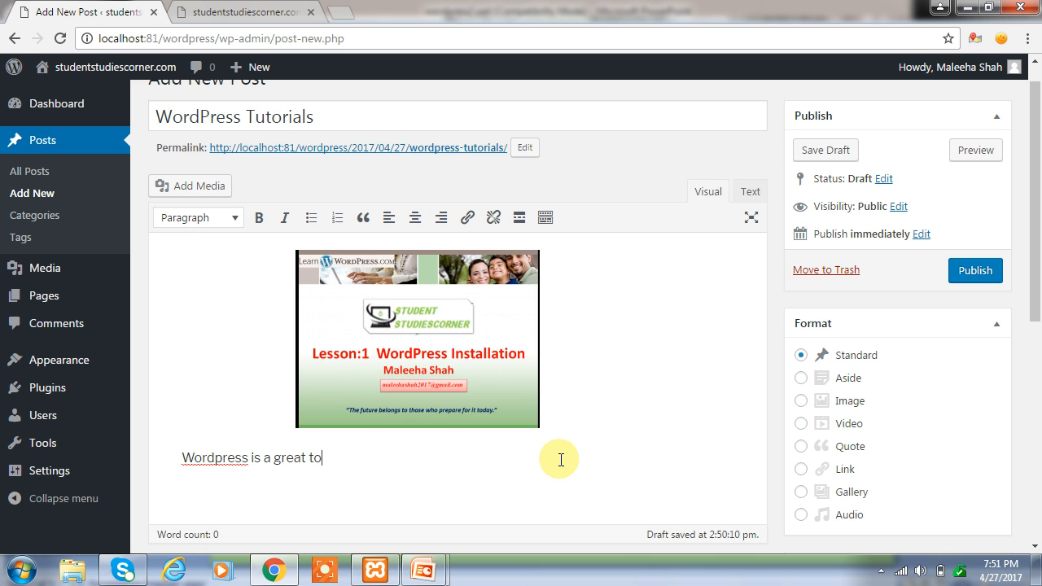
pyautogui.write('ol for creating blog.websi')
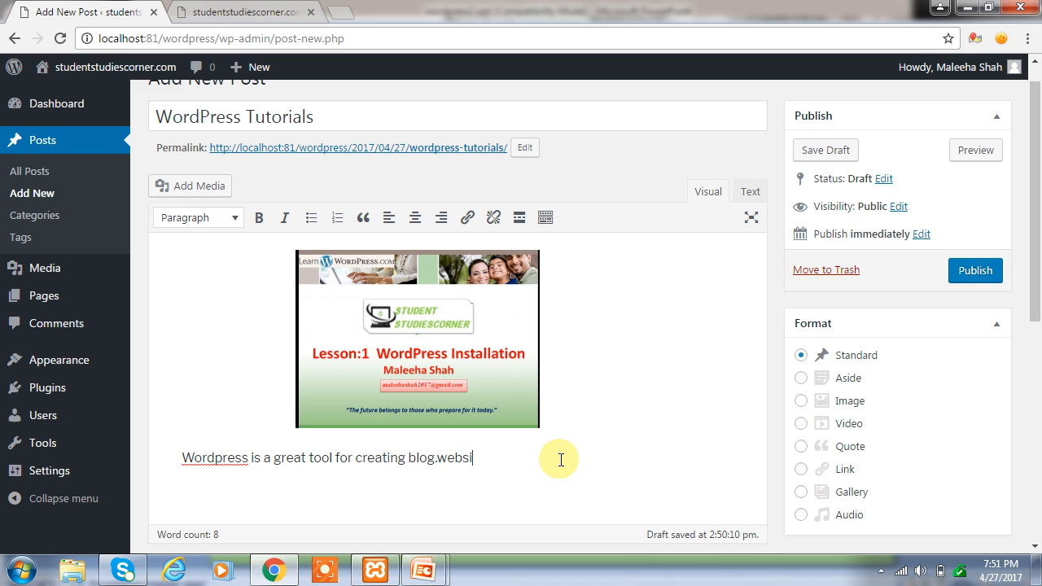
pyautogui.write('tes...')
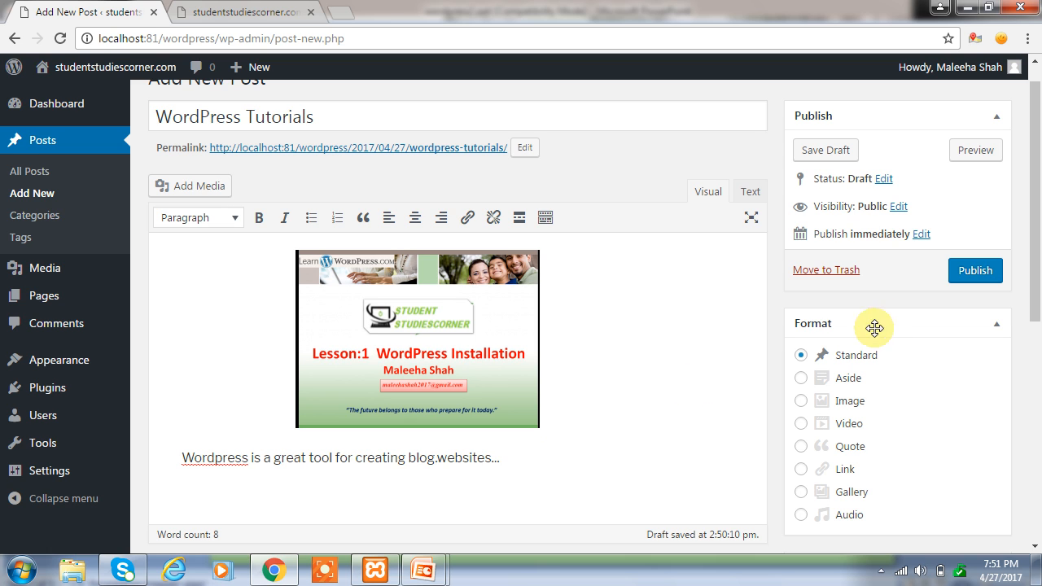
# Step: Publish the post, then reload the site homepage and scroll down to see it
pyautogui.click(975, 271)
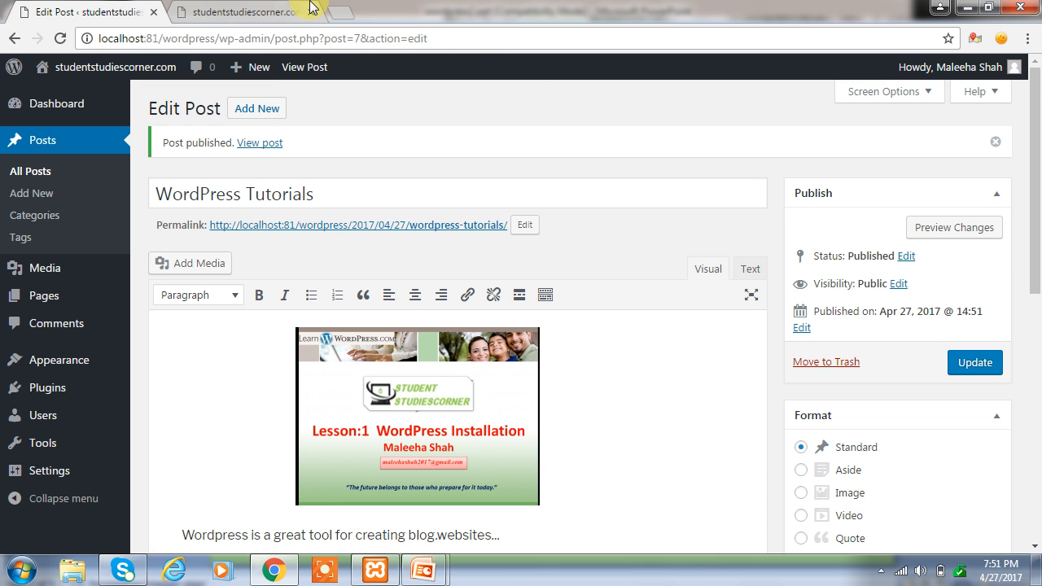
pyautogui.click(232, 11)
pyautogui.click(63, 36)
pyautogui.moveTo(1038, 122); pyautogui.dragTo(1037, 306)
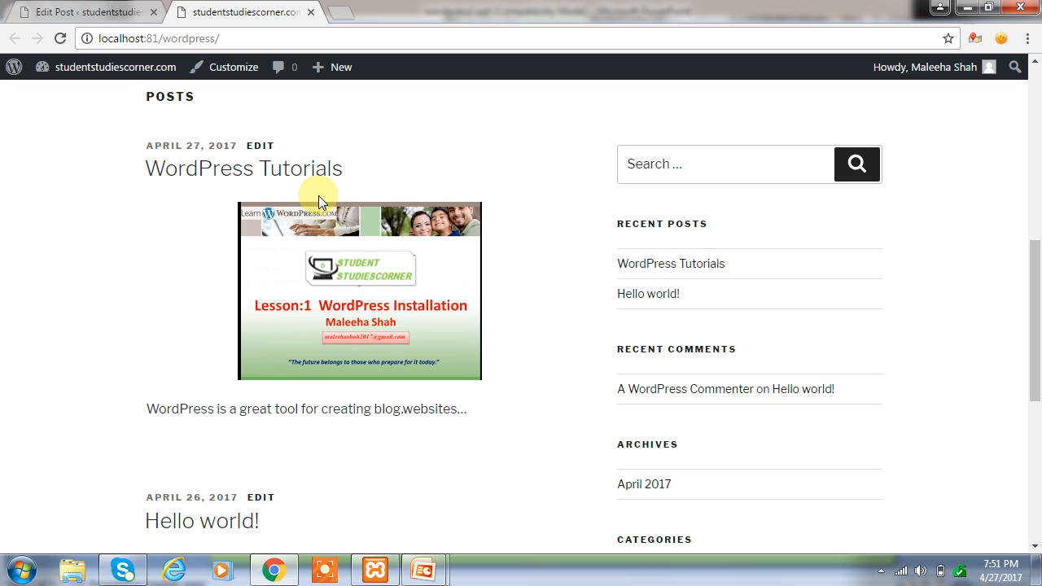
# Step: Switch back to the Edit Post tab of the published 'WordPress Tutorials' post
pyautogui.click(73, 11)
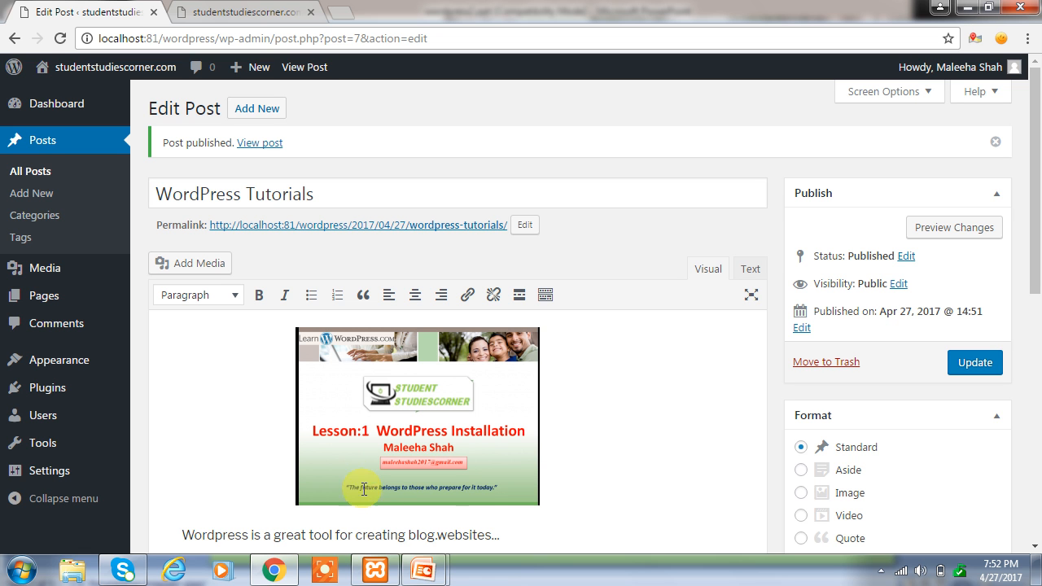
pyautogui.moveTo(422, 576)
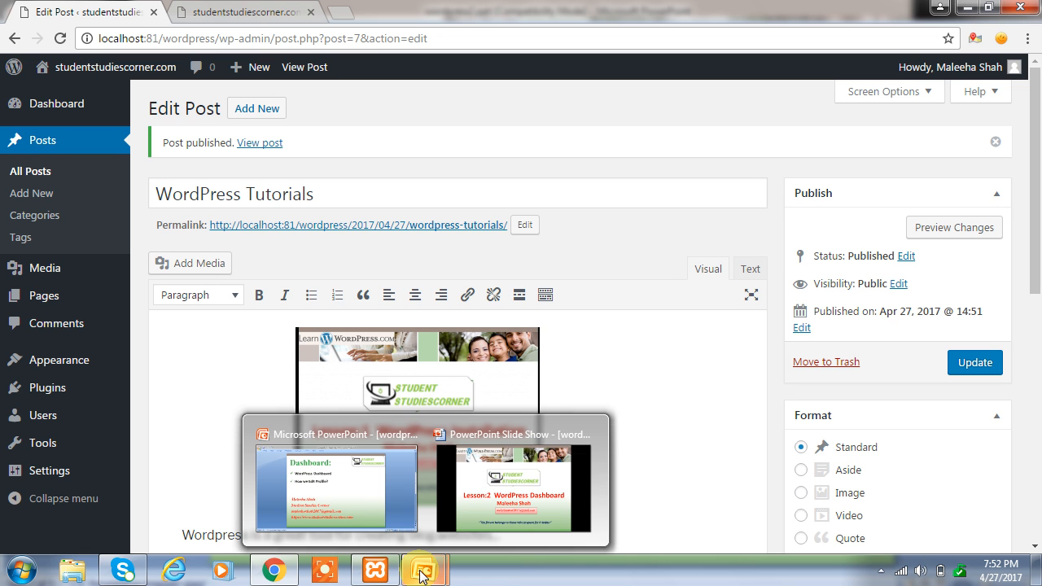
pyautogui.click(355, 498)
pyautogui.press('pagedown')
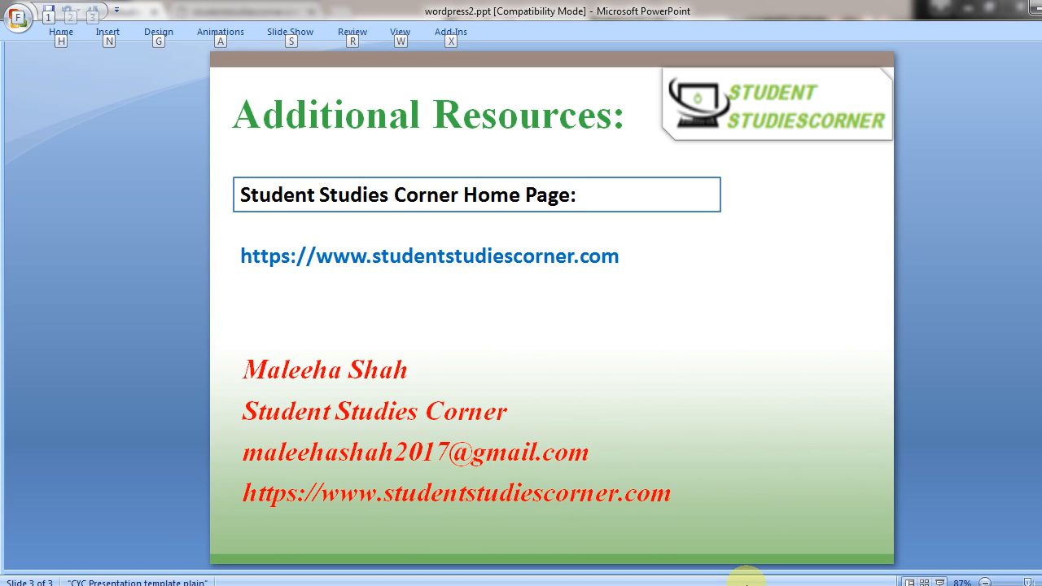
pyautogui.hotkey('alt', 'Tab')
pyautogui.hotkey('alt', 'Tab')
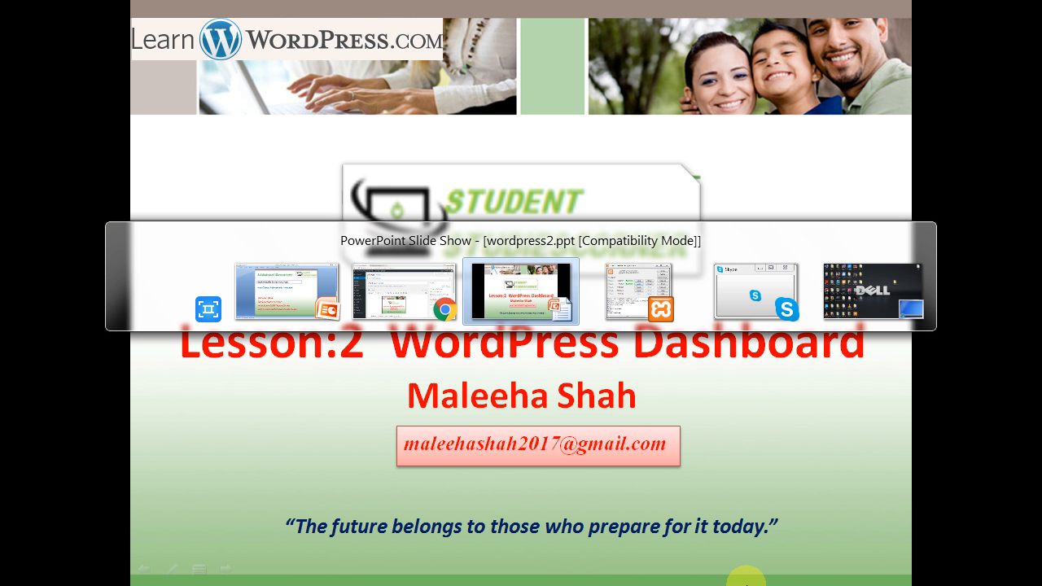
pyautogui.hotkey('alt', 'shift', 'Tab')
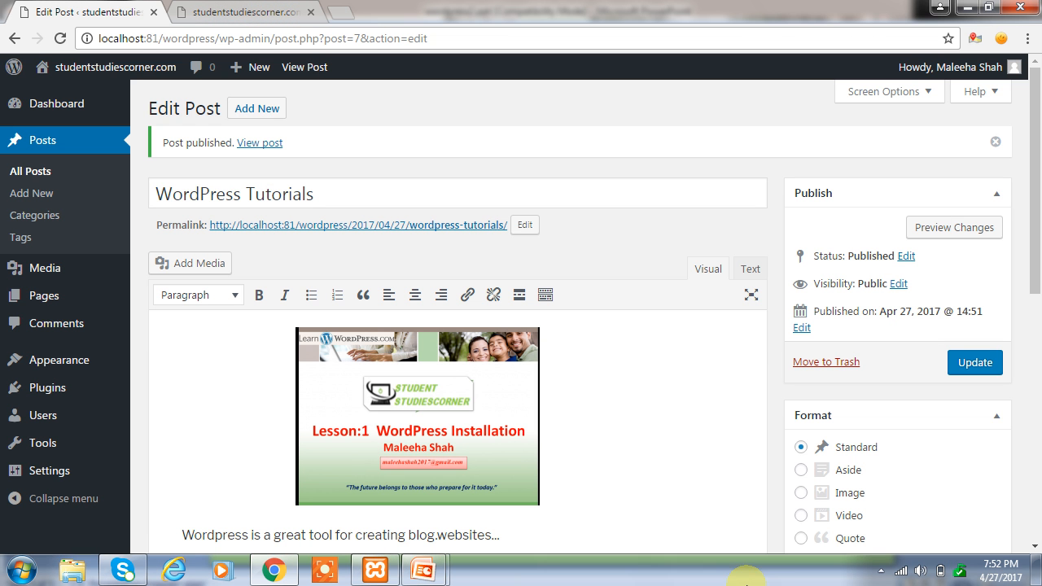